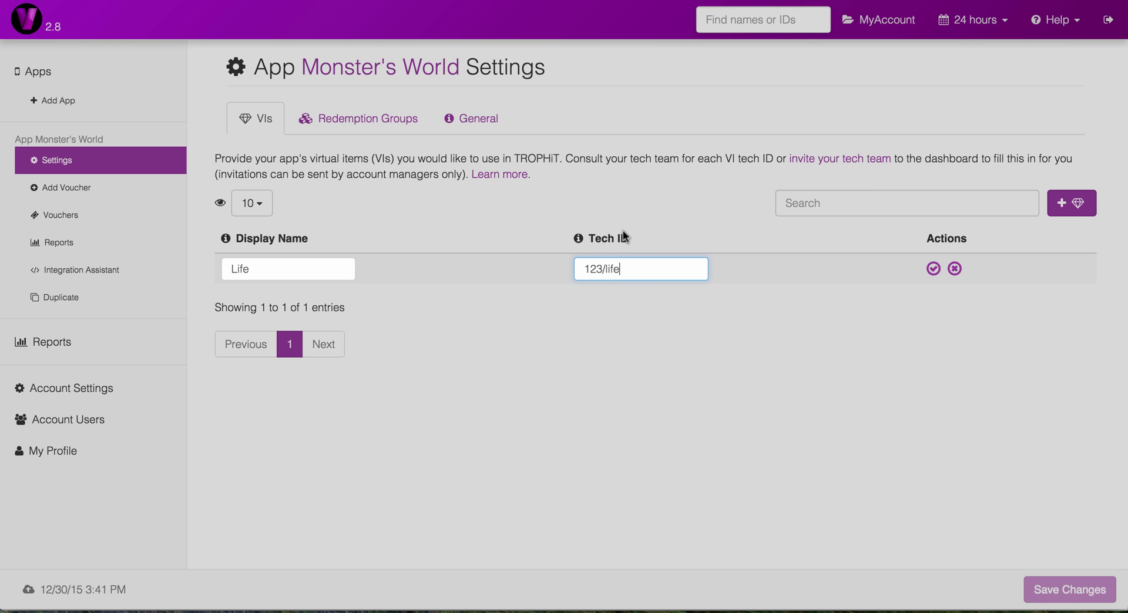
# Confirm the Life virtual item with tech ID 123/life and save the changes to the app settings.
pyautogui.click(934, 268)
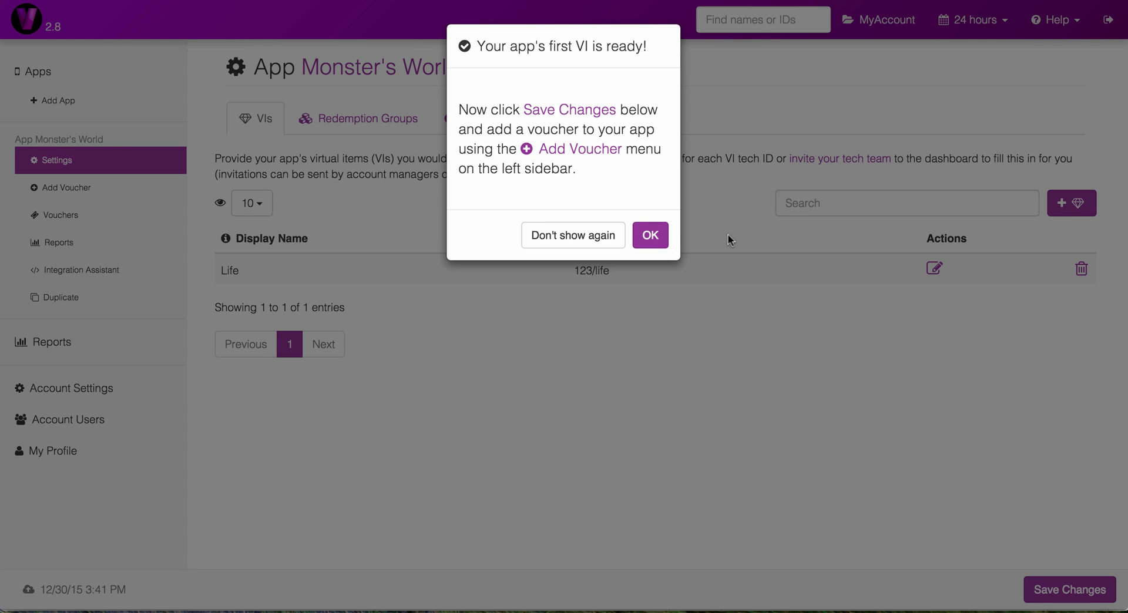
pyautogui.click(651, 235)
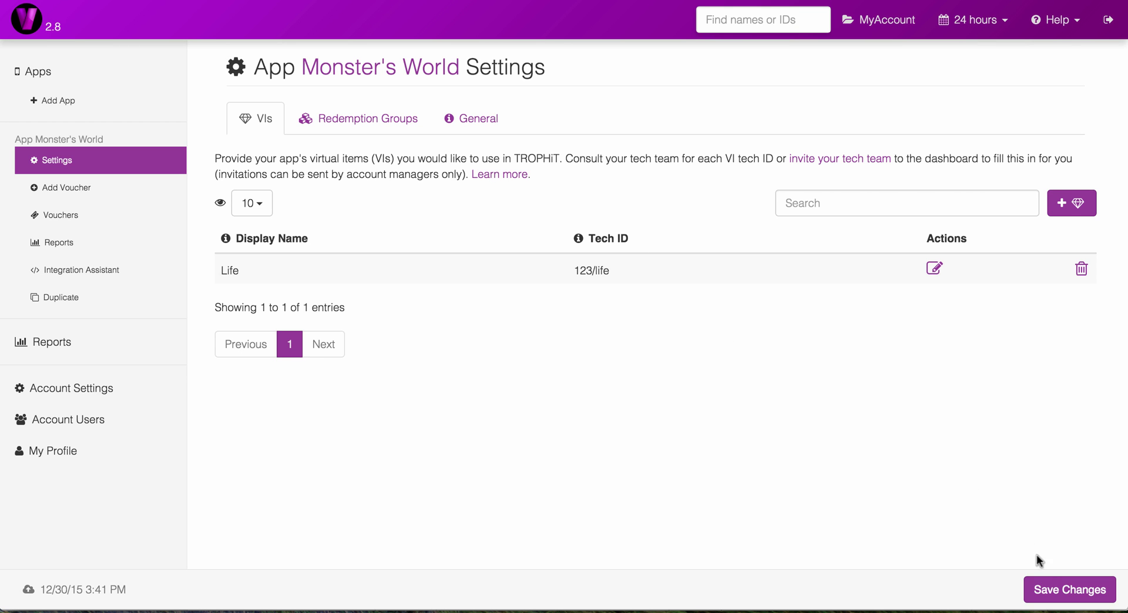
pyautogui.click(1051, 589)
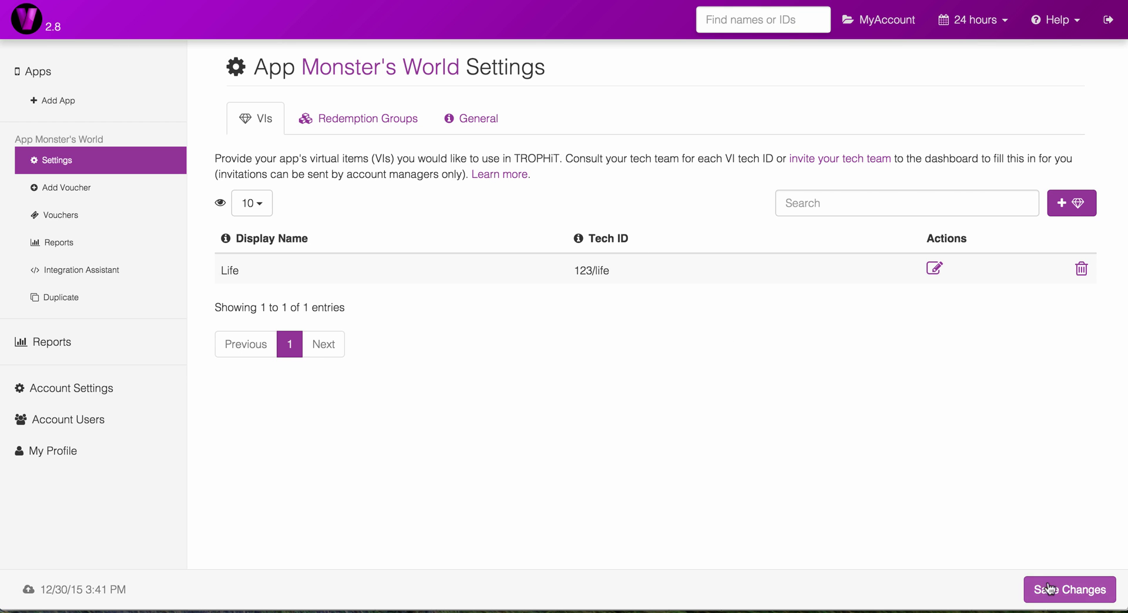
# Start a new voucher for Monster's World and give it a value of 1 Life.
pyautogui.click(88, 189)
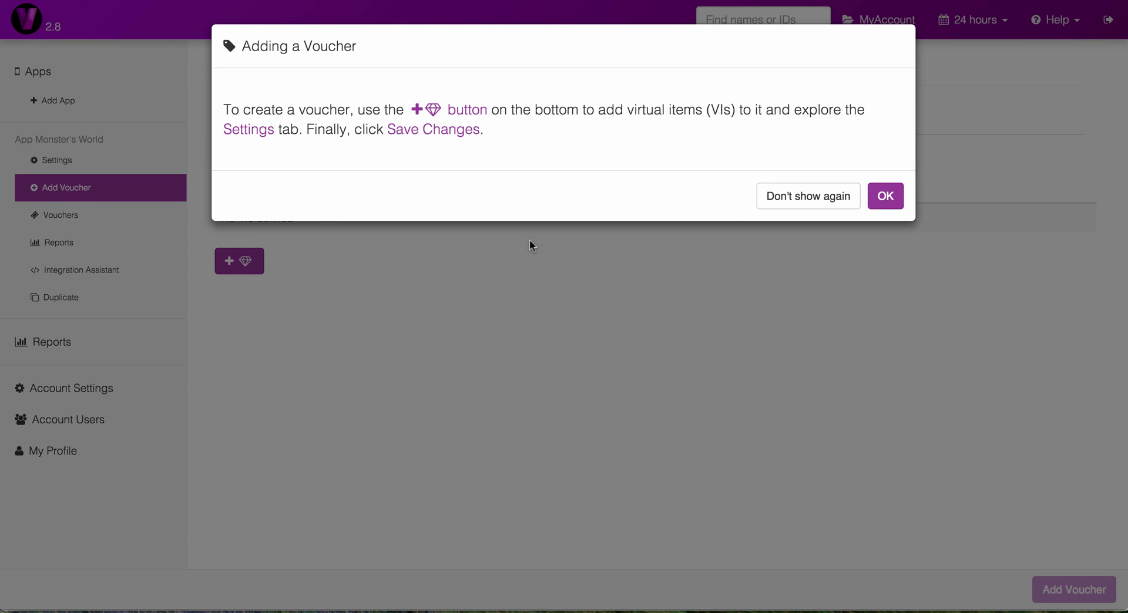
pyautogui.click(875, 200)
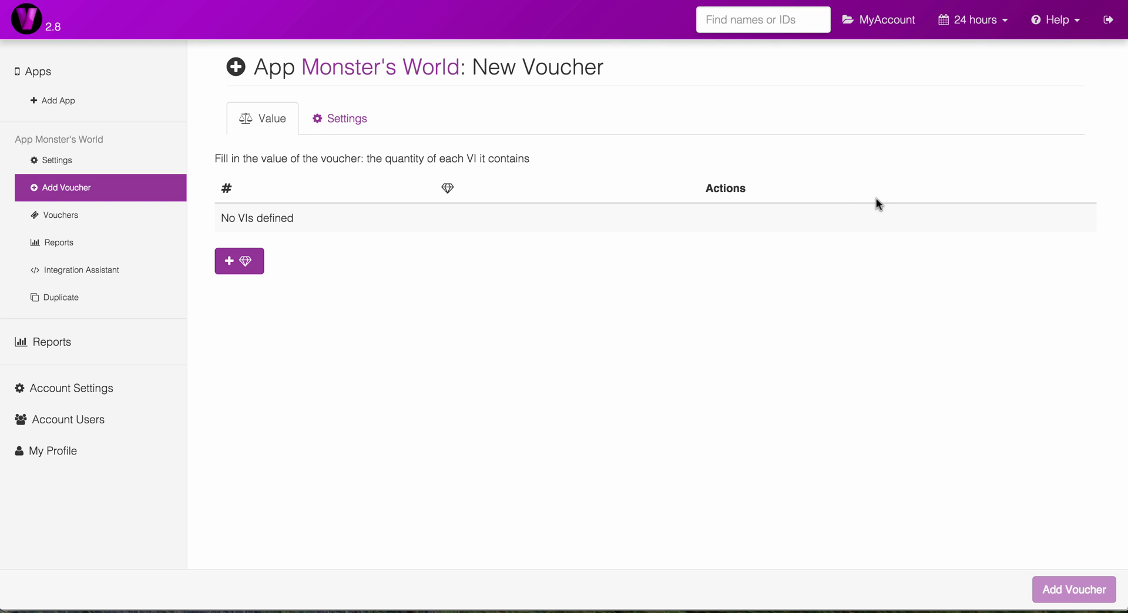
pyautogui.click(239, 260)
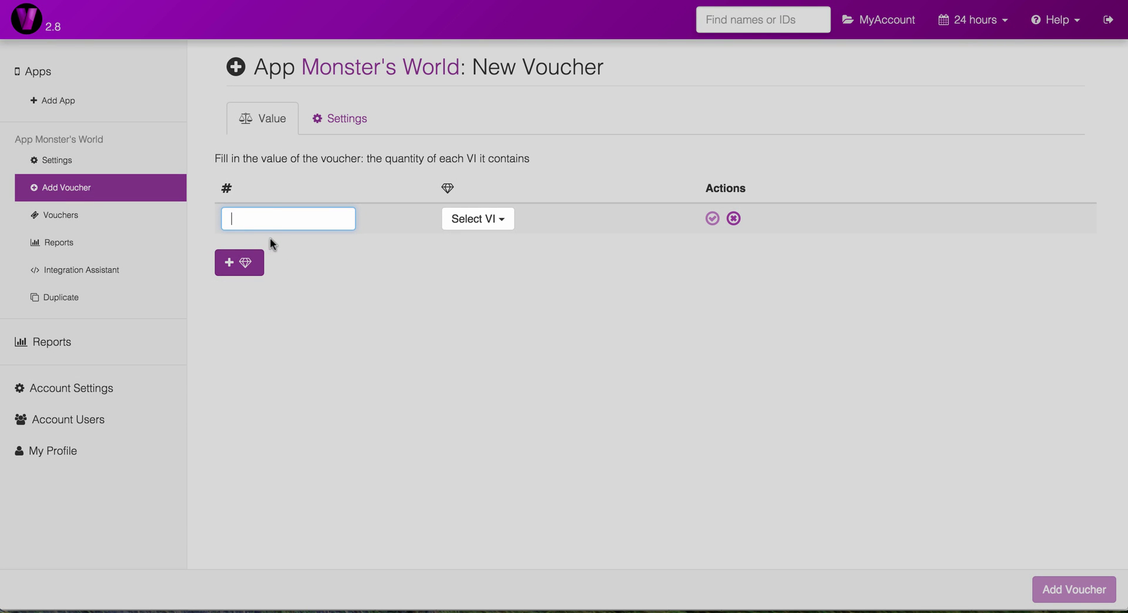
pyautogui.write('1')
pyautogui.click(466, 220)
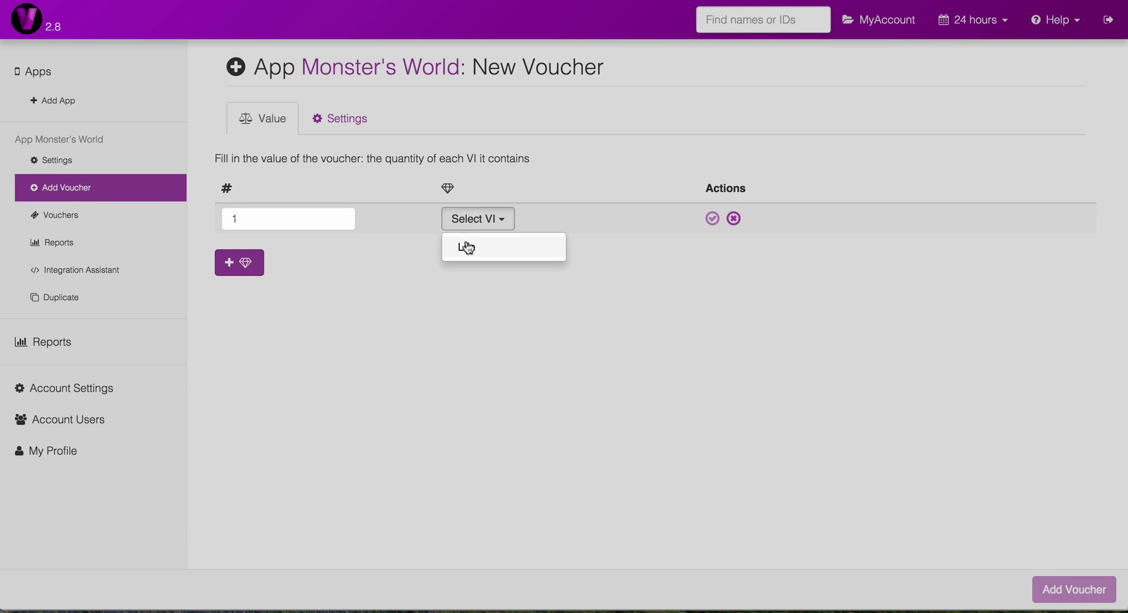
pyautogui.click(467, 247)
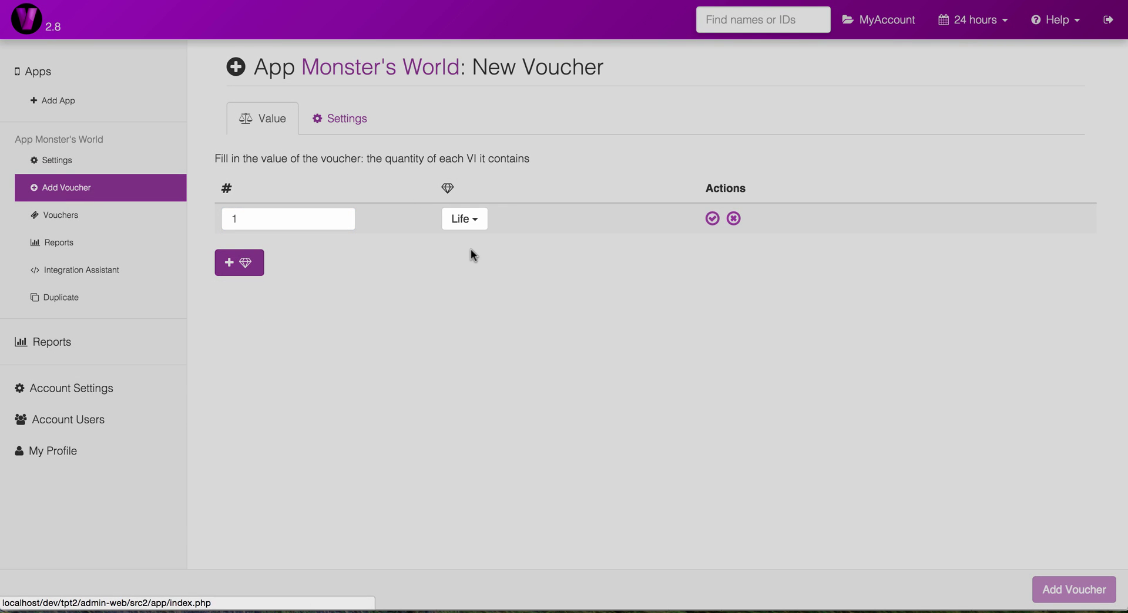
pyautogui.click(712, 220)
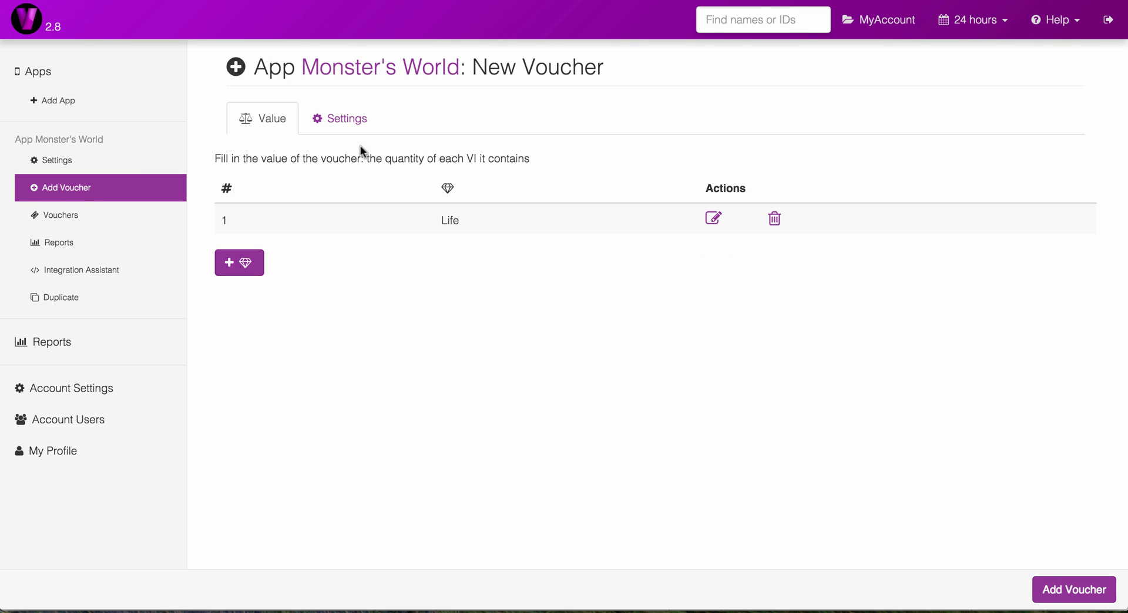
# Set the voucher to never expire and be anonymous, then add it and show its distribution instructions.
pyautogui.click(343, 119)
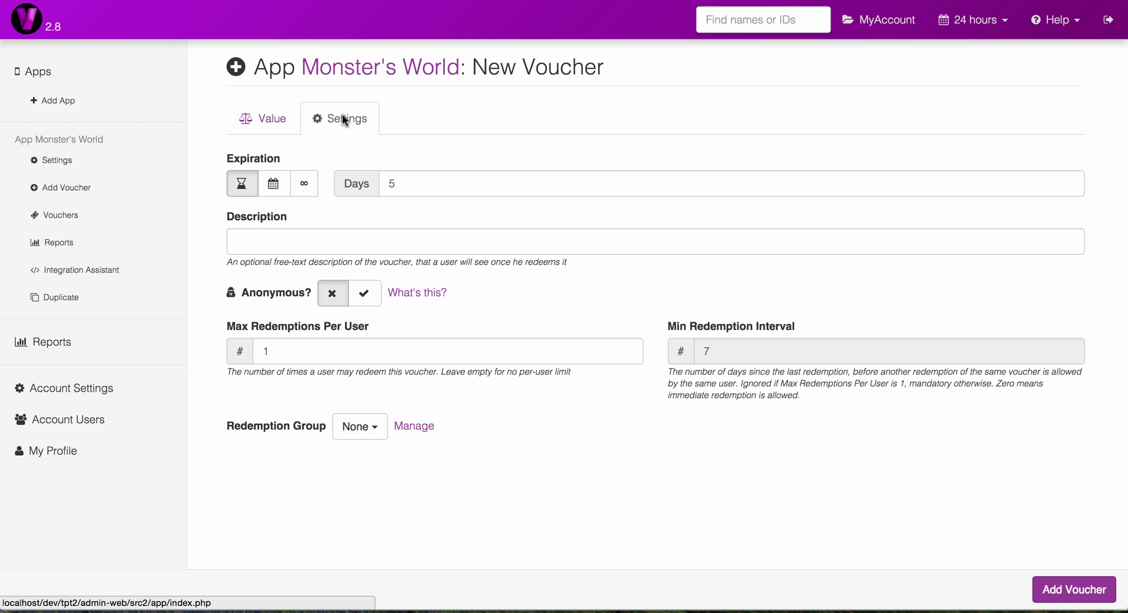
pyautogui.click(305, 183)
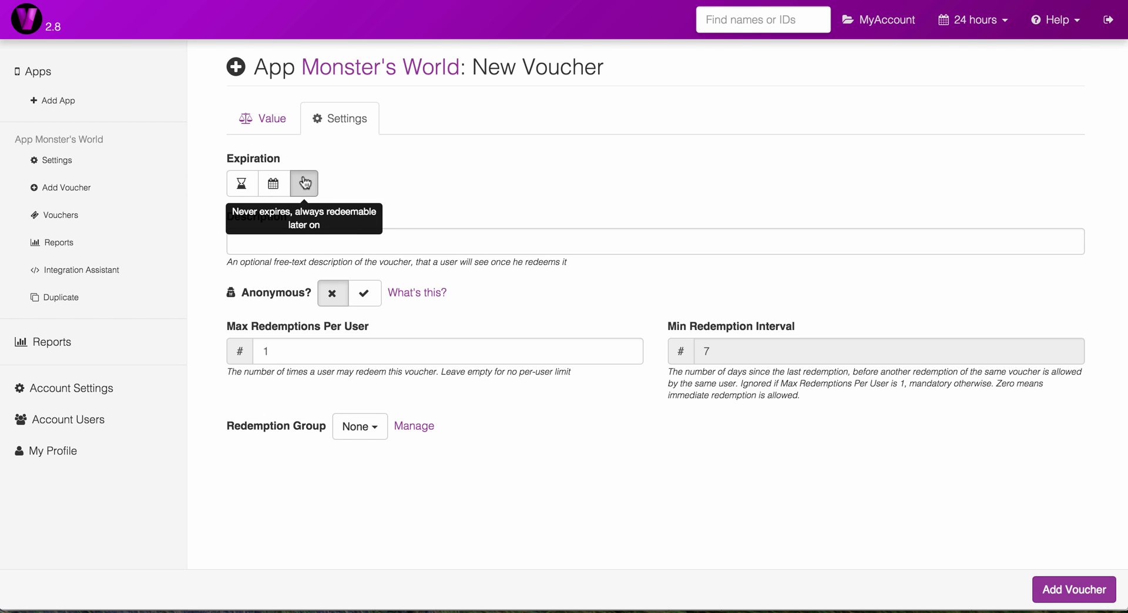
pyautogui.click(362, 296)
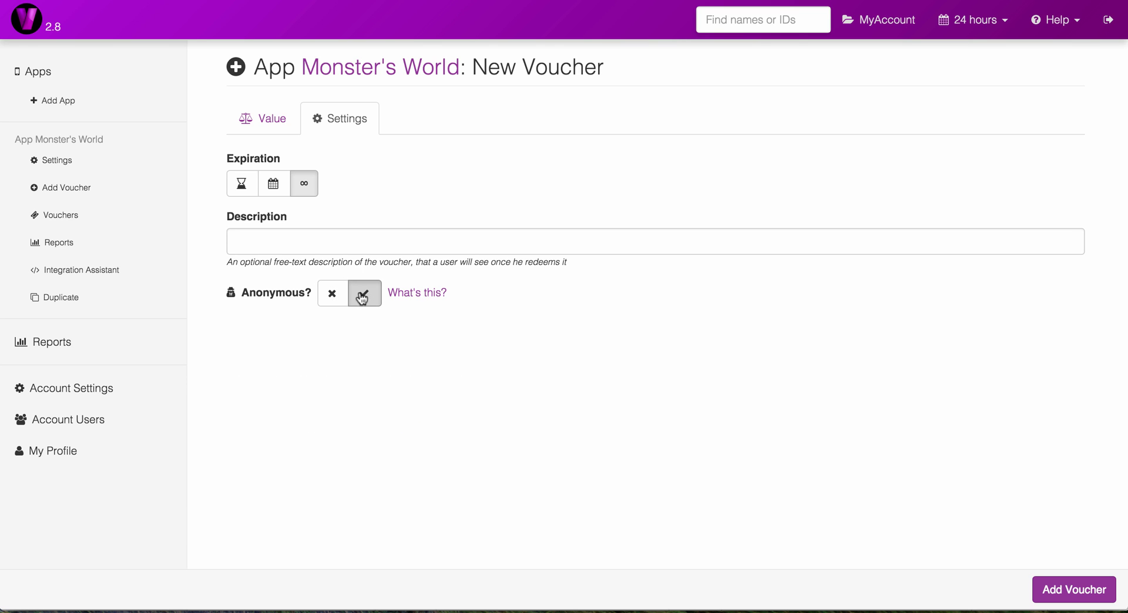
pyautogui.click(1060, 592)
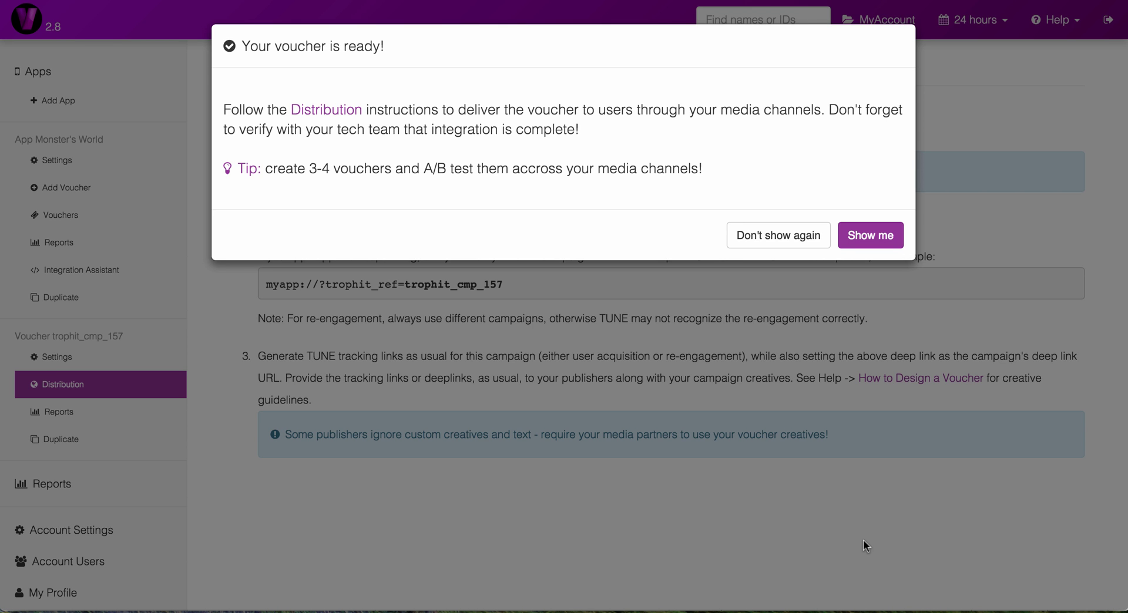
pyautogui.click(879, 237)
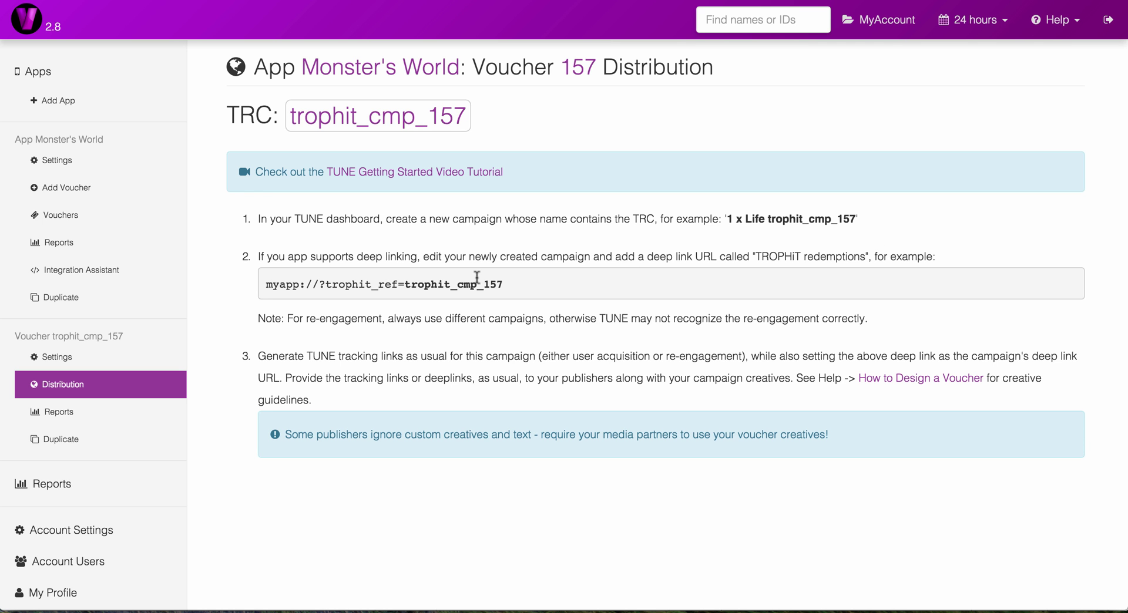
# Open the app's Integration Assistant and download the TrophitAttributionHandler class from the TUNE instructions.
pyautogui.click(103, 272)
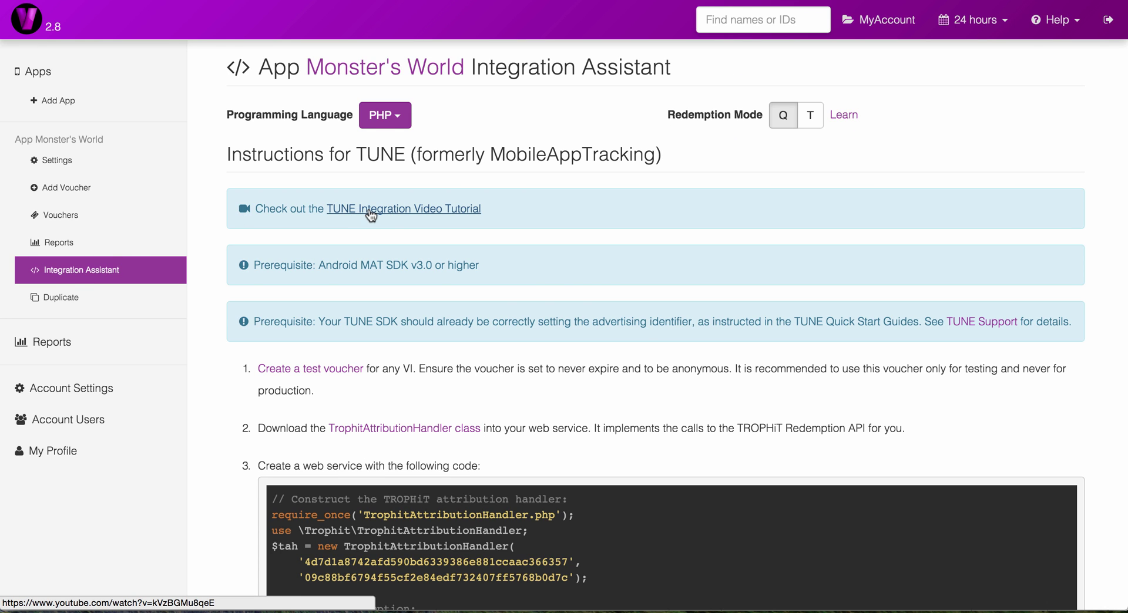
pyautogui.scroll(-3, 370, 215)
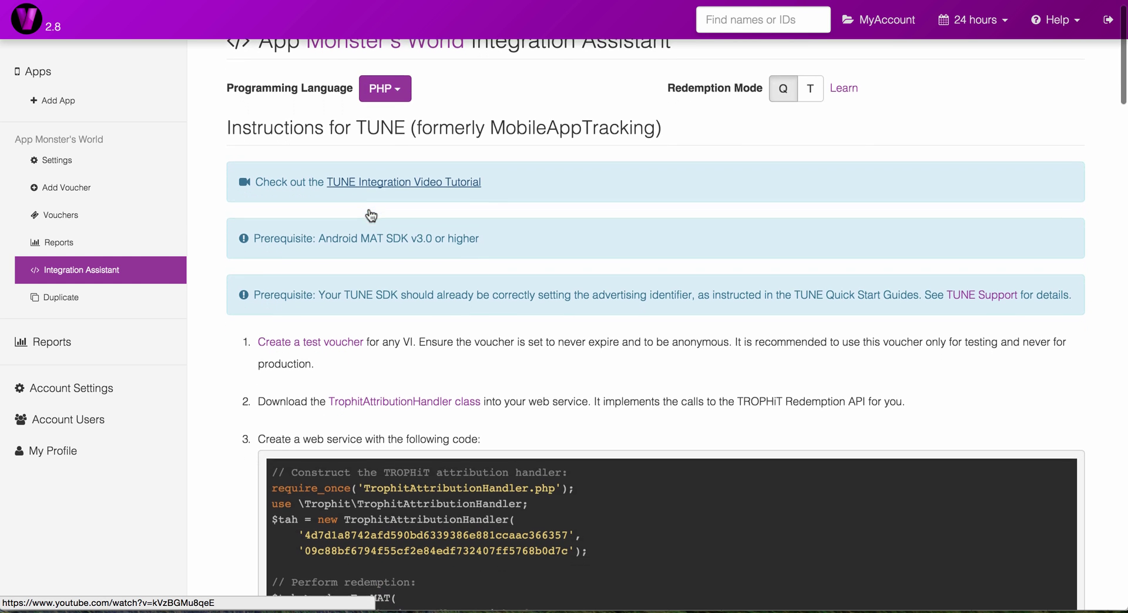
pyautogui.scroll(-5, 369, 208)
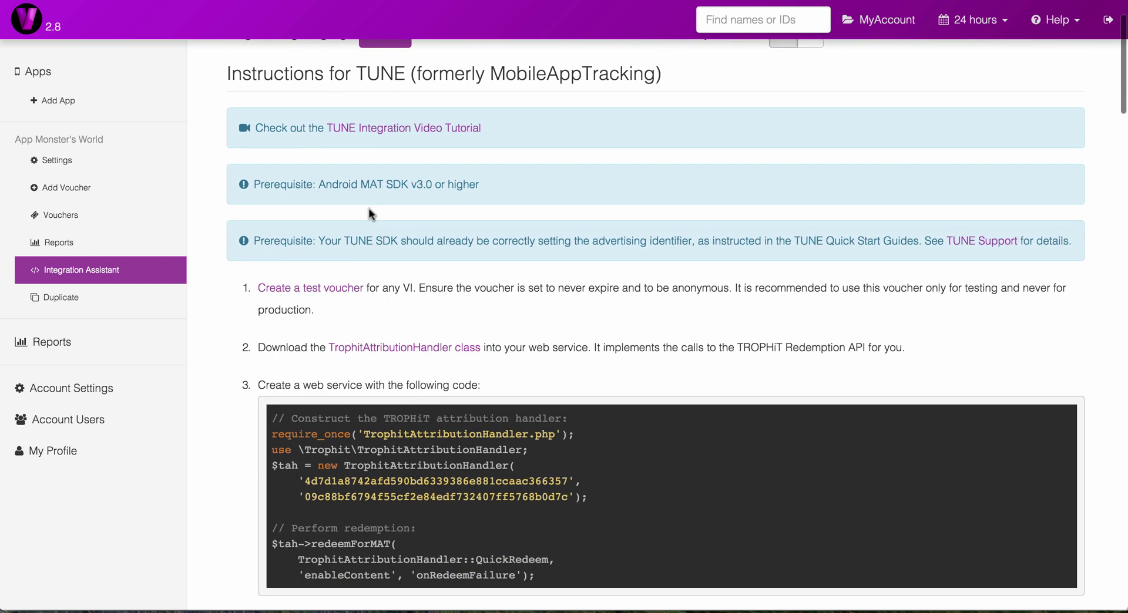
pyautogui.scroll(-3, 369, 208)
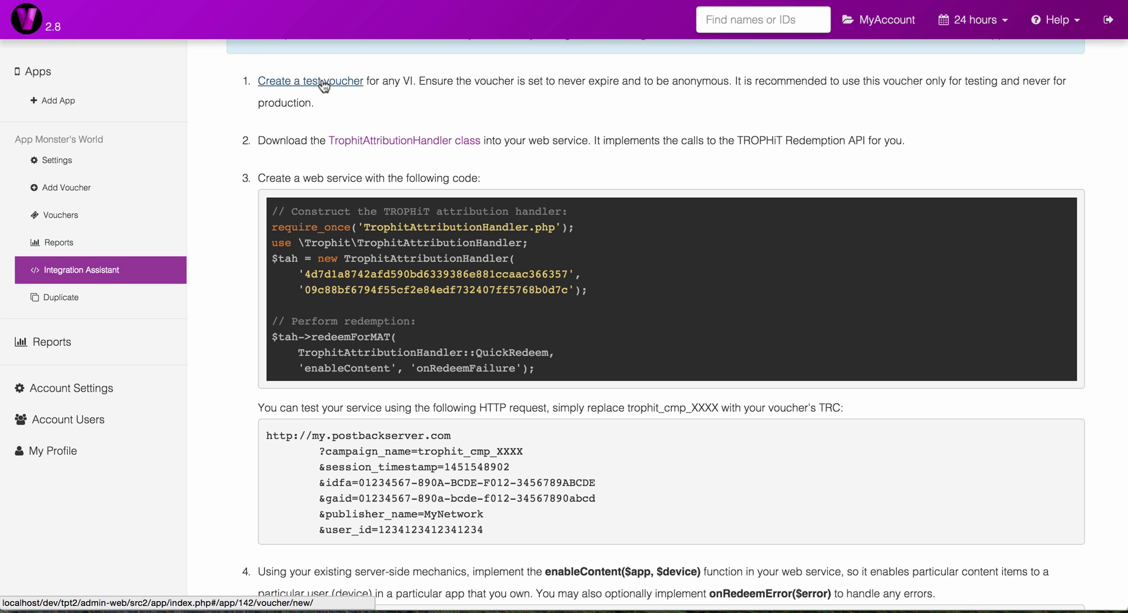
pyautogui.click(383, 144)
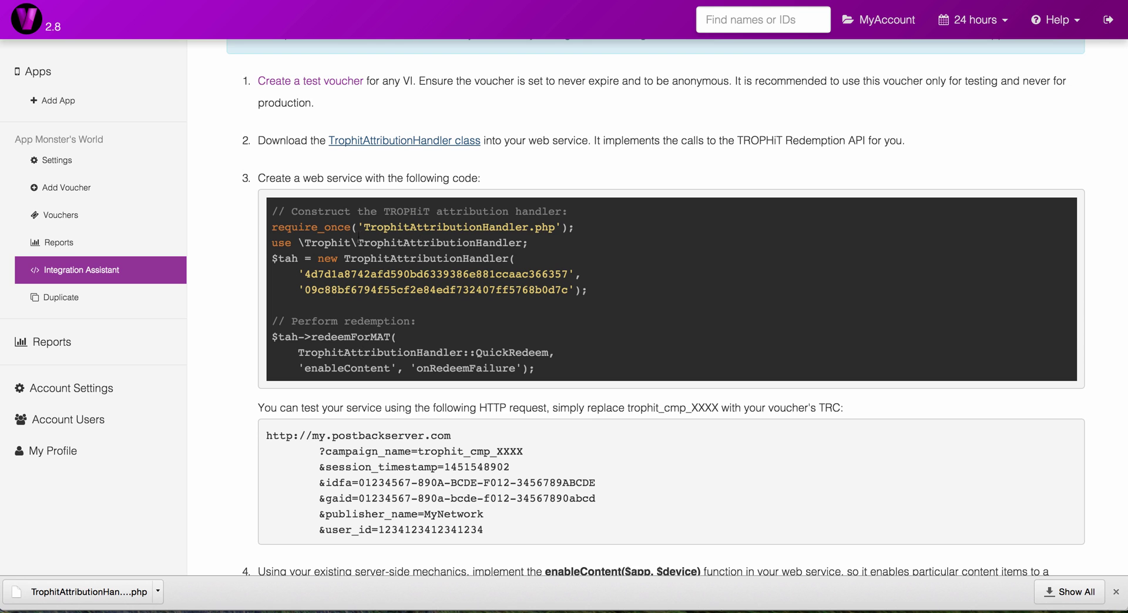
# Examine the PHP web service code that constructs the attribution handler and redeems vouchers, and the sample HTTP test request.
pyautogui.tripleClick(336, 242)
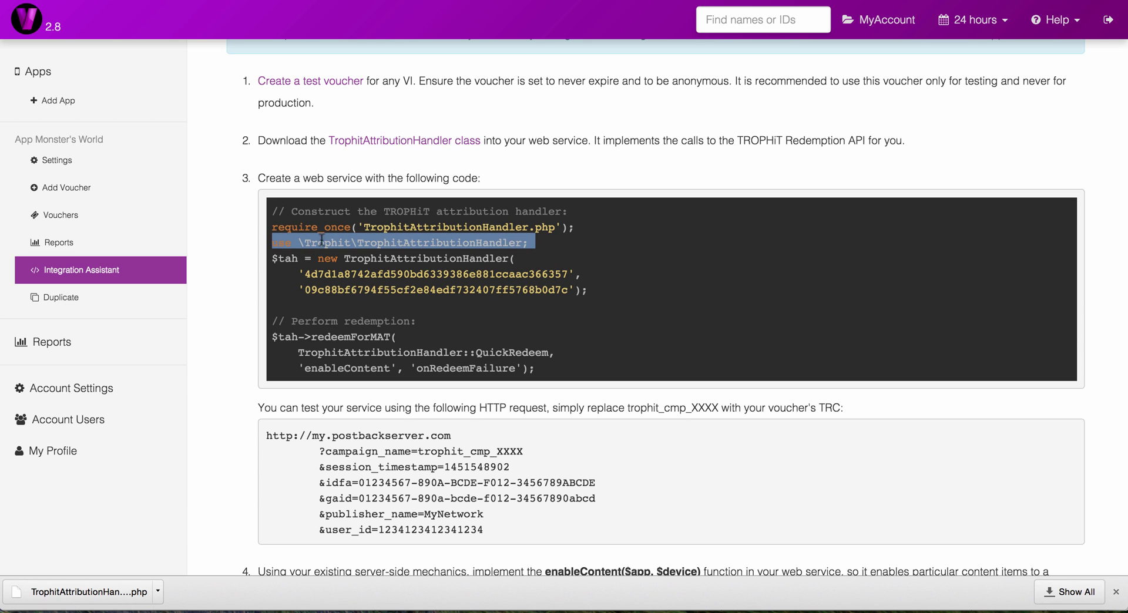
pyautogui.tripleClick(292, 259)
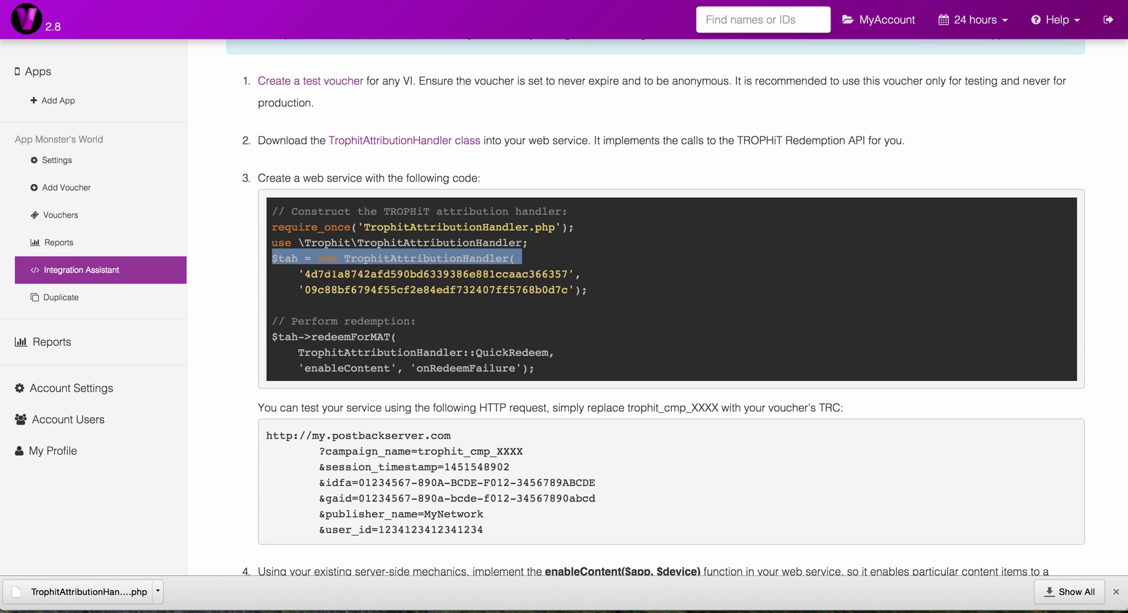
pyautogui.tripleClick(320, 273)
pyautogui.doubleClick(332, 287)
pyautogui.tripleClick(331, 286)
pyautogui.tripleClick(340, 336)
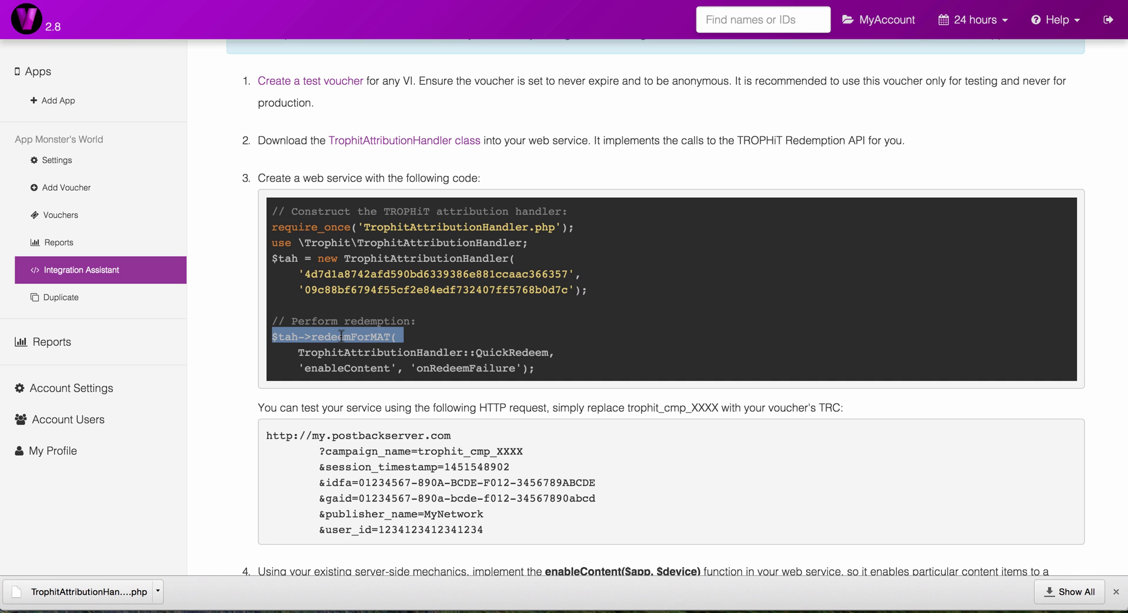
pyautogui.click(341, 336)
pyautogui.scroll(-3, 481, 434)
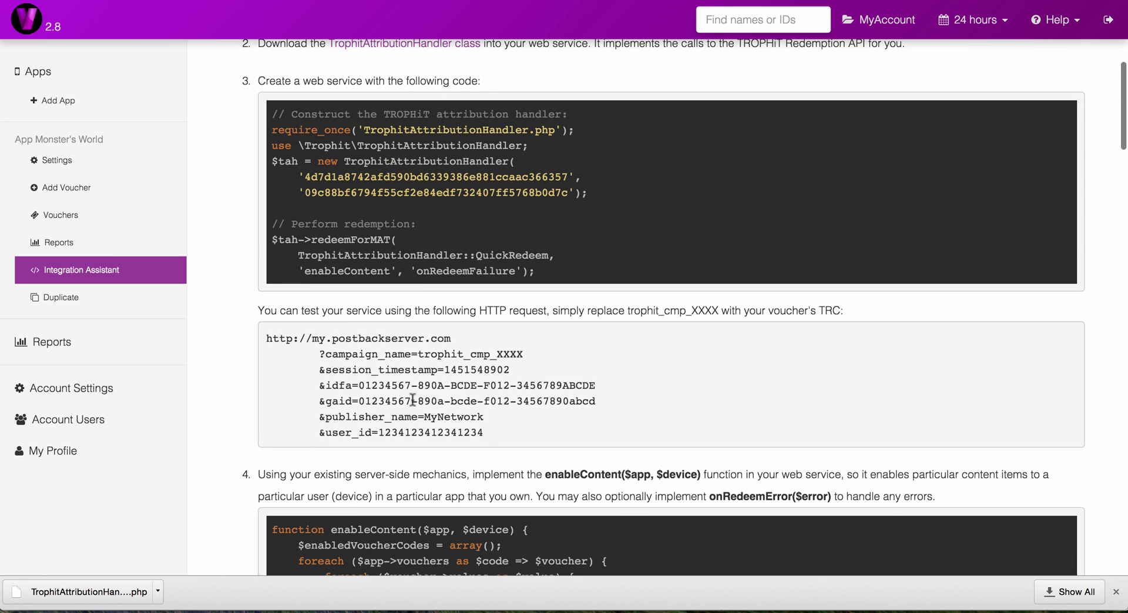
pyautogui.moveTo(482, 434); pyautogui.dragTo(265, 339)
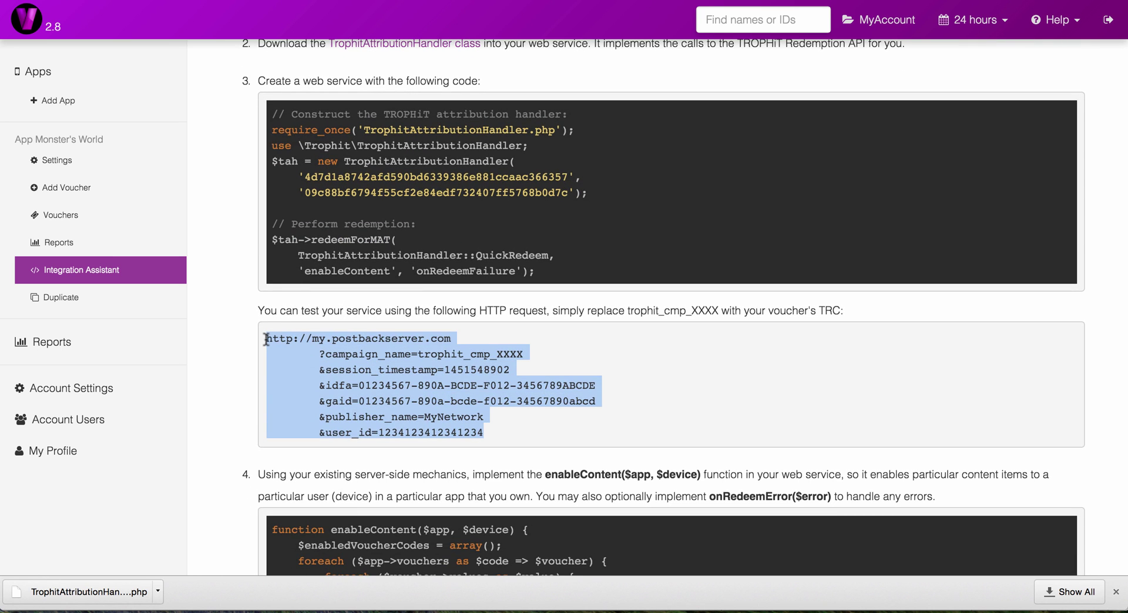
pyautogui.click(321, 341)
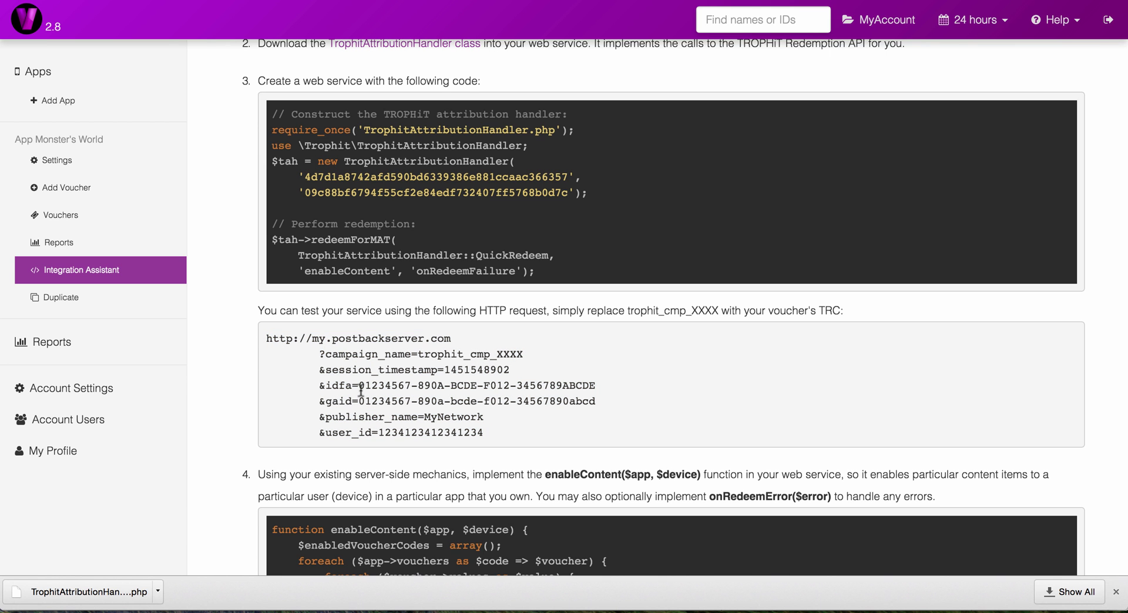
# Examine the enableContent function's code, including the value quantity, value type and enabled voucher codes, and its $app and $device parameter formats.
pyautogui.scroll(-6, 371, 415)
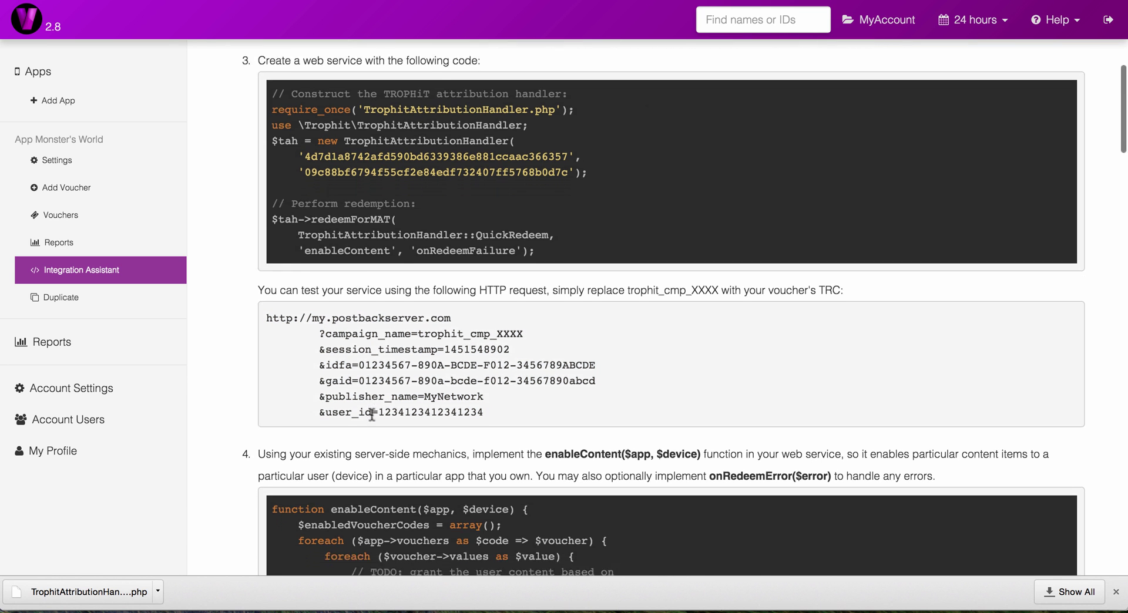
pyautogui.scroll(-4, 372, 415)
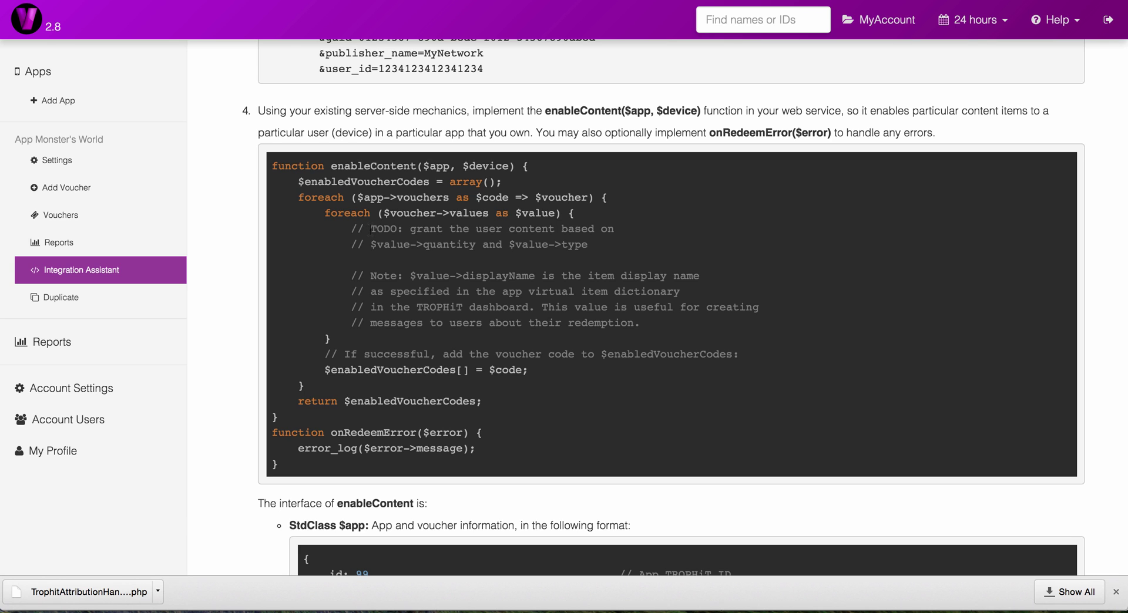
pyautogui.moveTo(371, 229); pyautogui.dragTo(397, 229)
pyautogui.moveTo(476, 244); pyautogui.dragTo(371, 244)
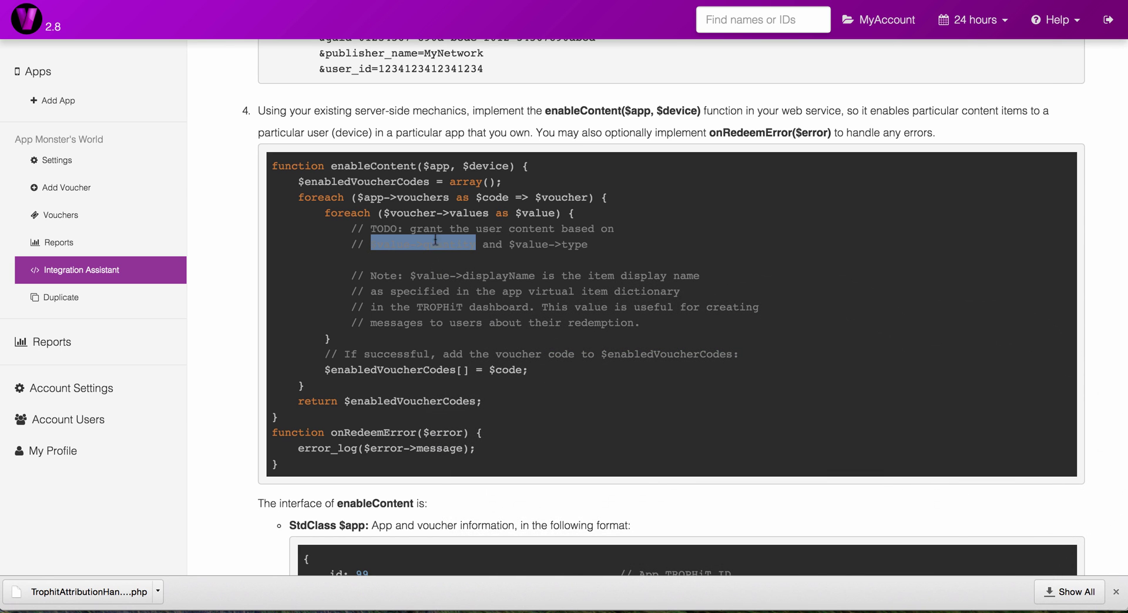
pyautogui.moveTo(588, 244); pyautogui.dragTo(508, 245)
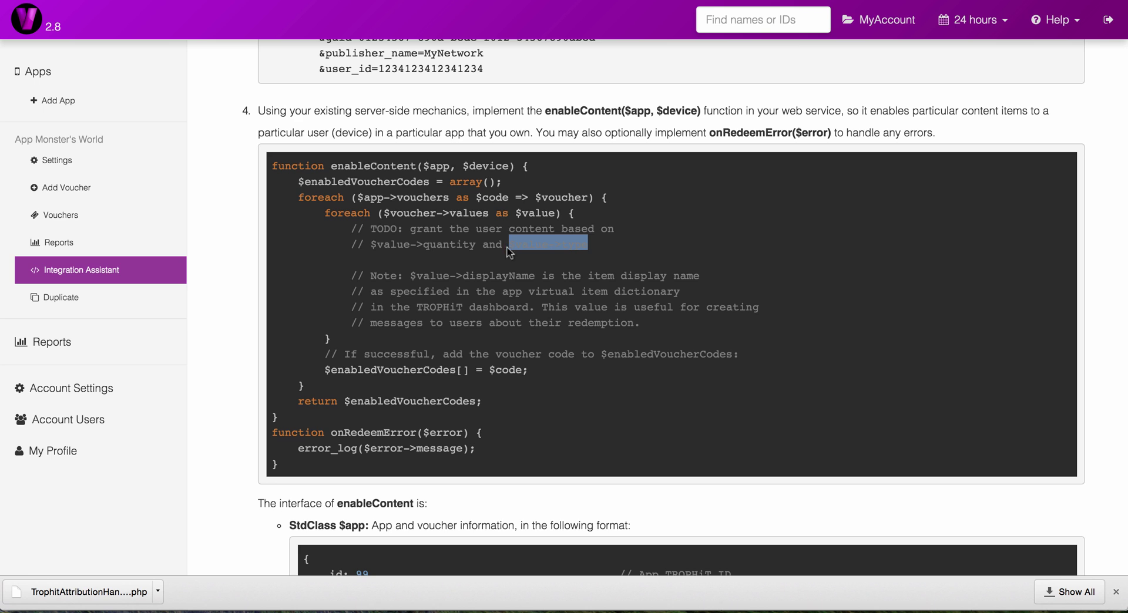
pyautogui.moveTo(326, 370); pyautogui.dragTo(528, 370)
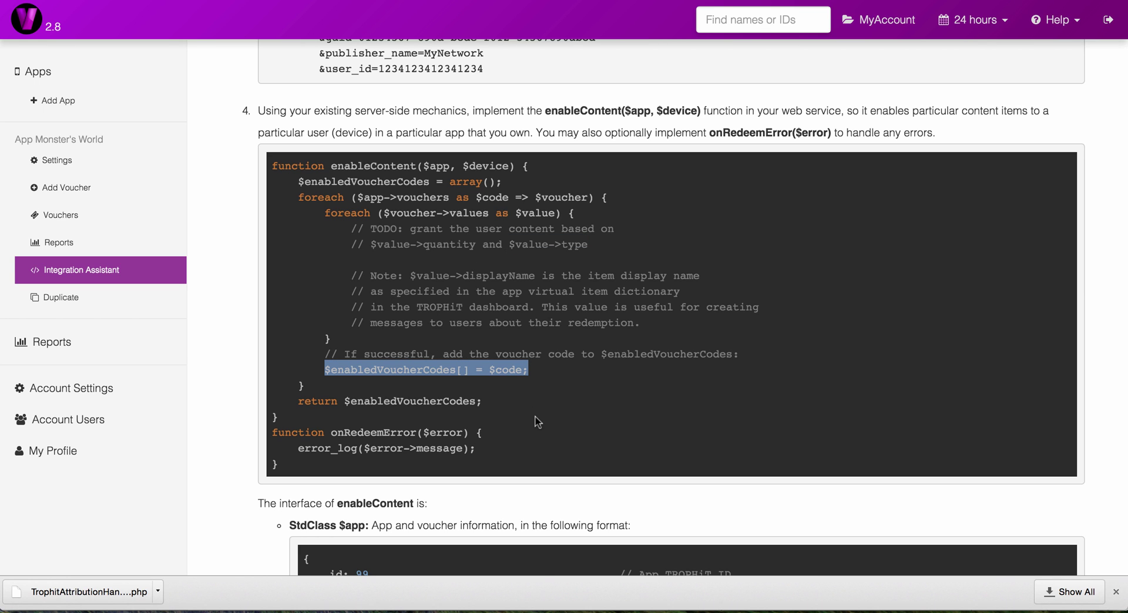
pyautogui.scroll(-1, 537, 422)
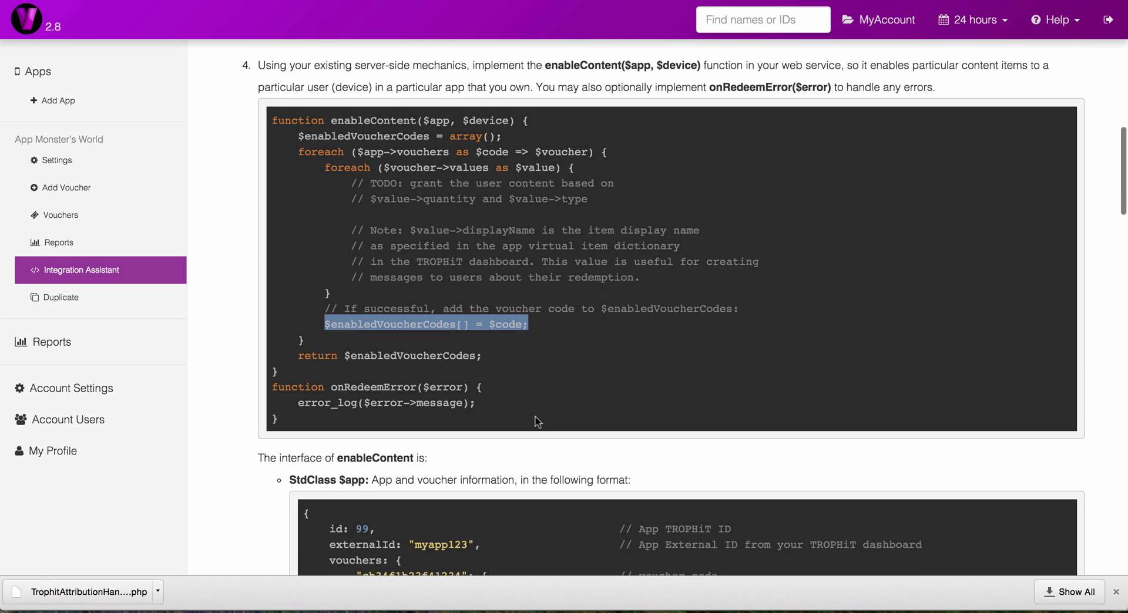
pyautogui.scroll(-5, 536, 422)
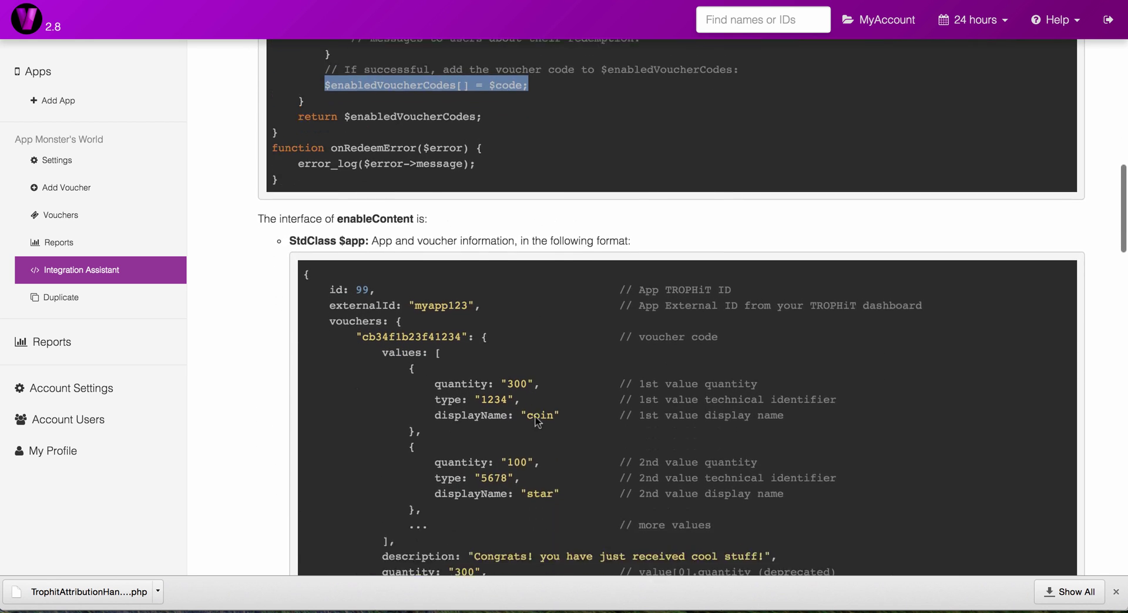
pyautogui.scroll(-3, 536, 421)
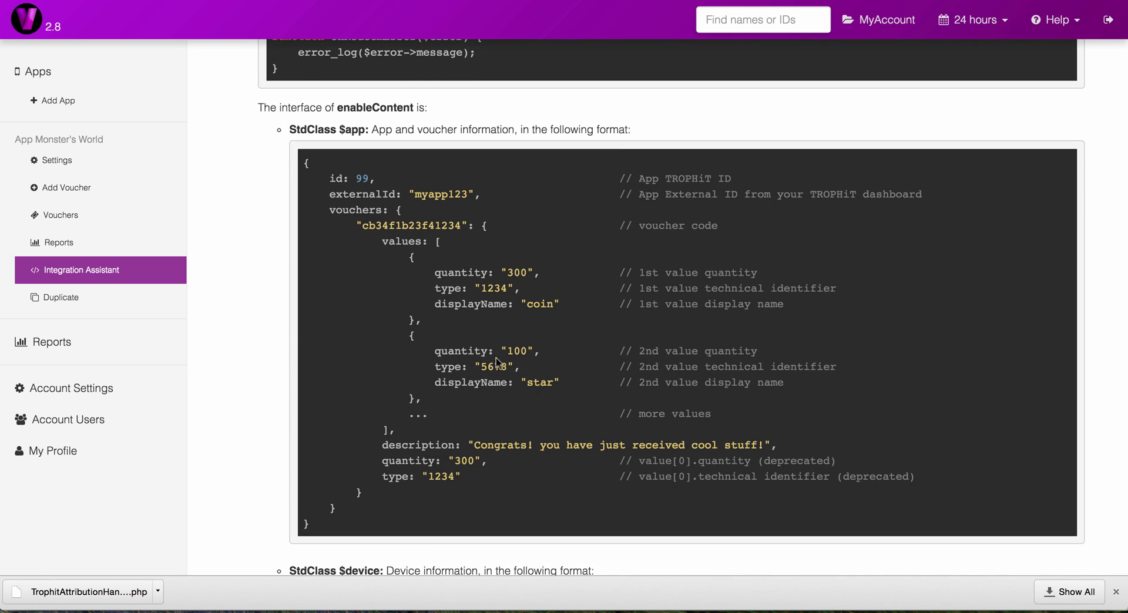
pyautogui.scroll(-1, 491, 379)
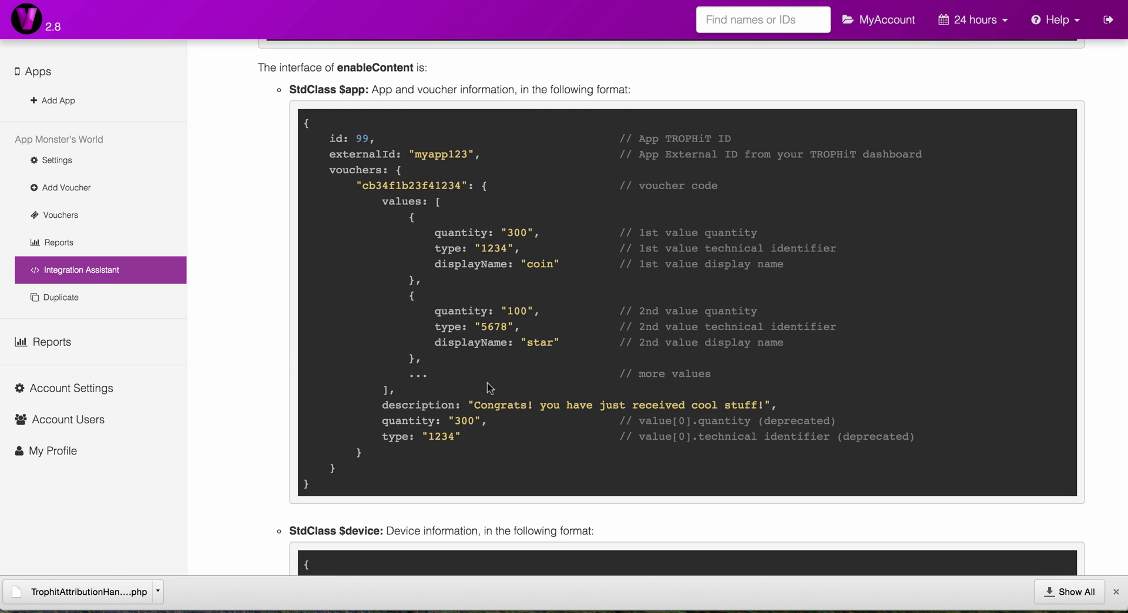
pyautogui.scroll(-7, 487, 387)
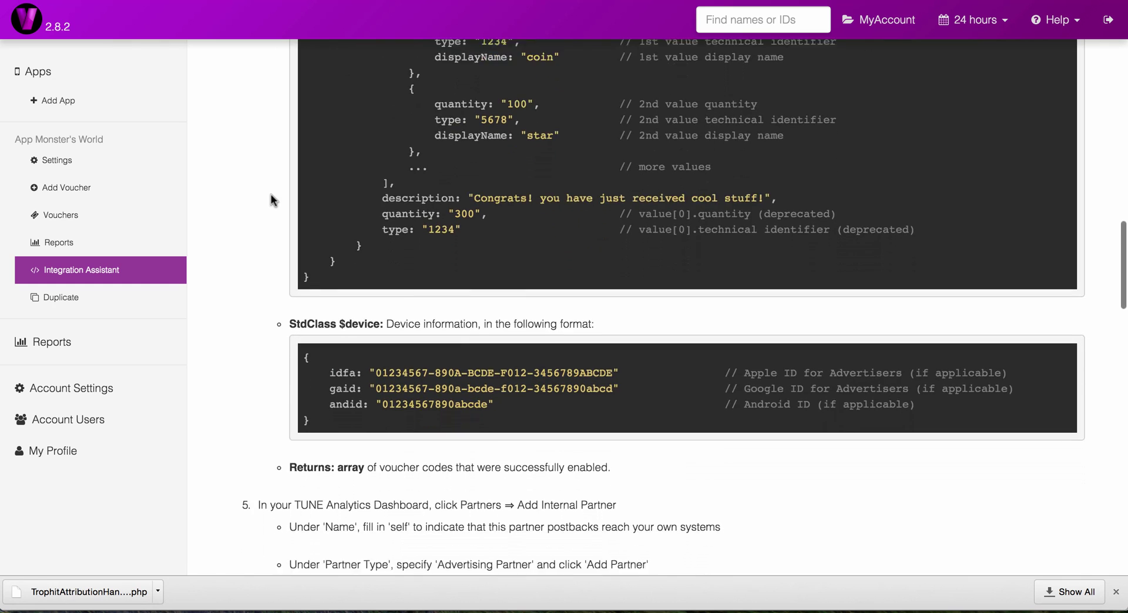
# Following instruction 5, switch to the TUNE console and add an internal partner named self with partner type Advertising Partner.
pyautogui.scroll(-7, 270, 194)
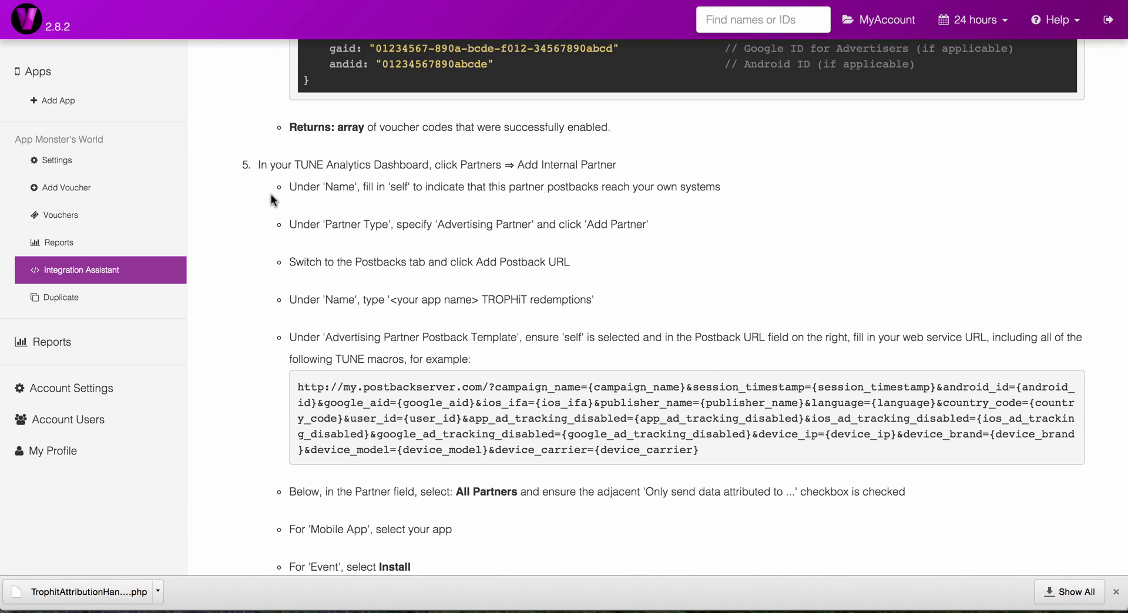
pyautogui.moveTo(258, 165); pyautogui.dragTo(430, 167)
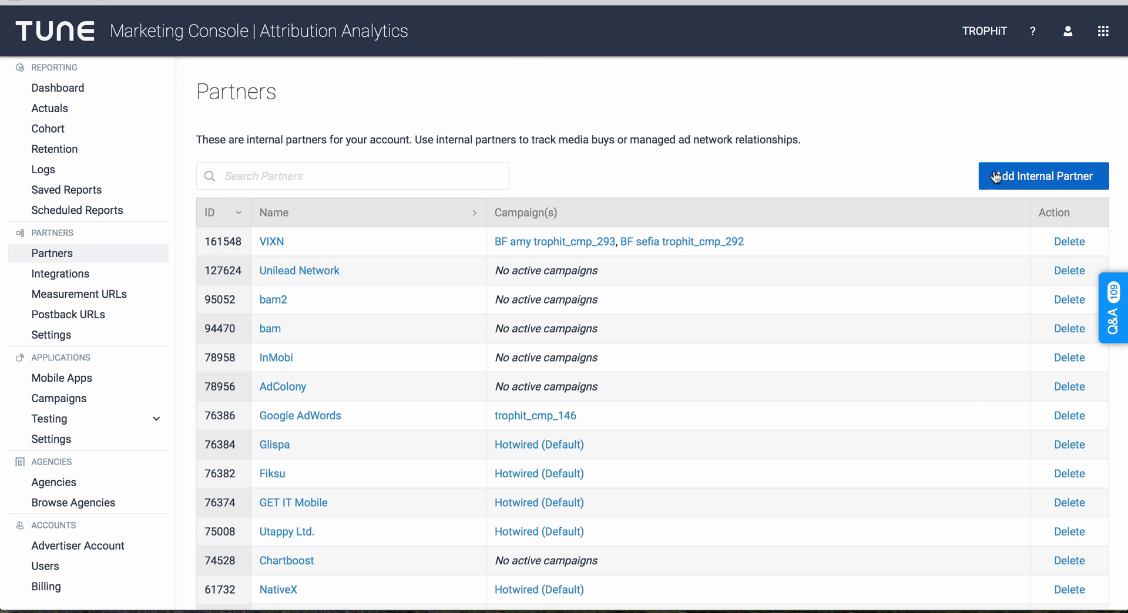
pyautogui.click(1015, 176)
pyautogui.click(567, 203)
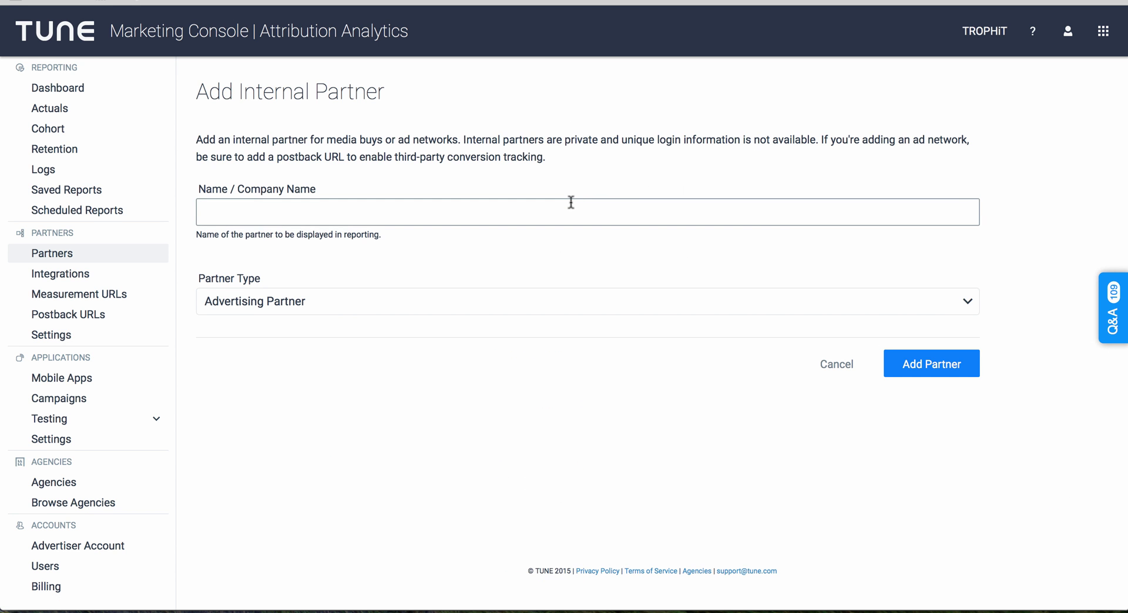
pyautogui.write('self')
pyautogui.click(640, 313)
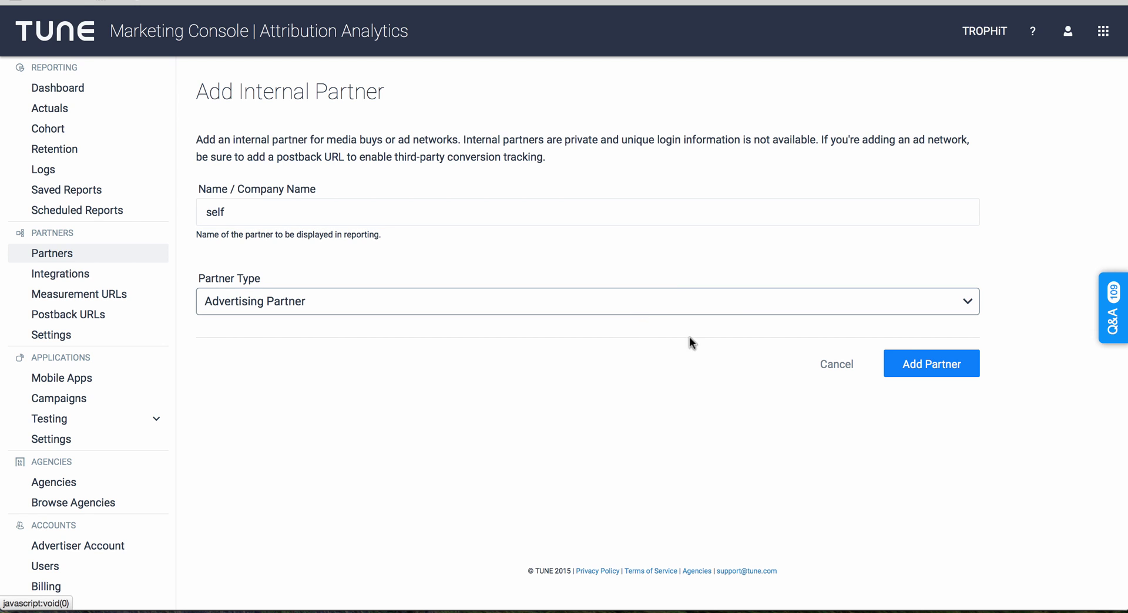
pyautogui.click(923, 371)
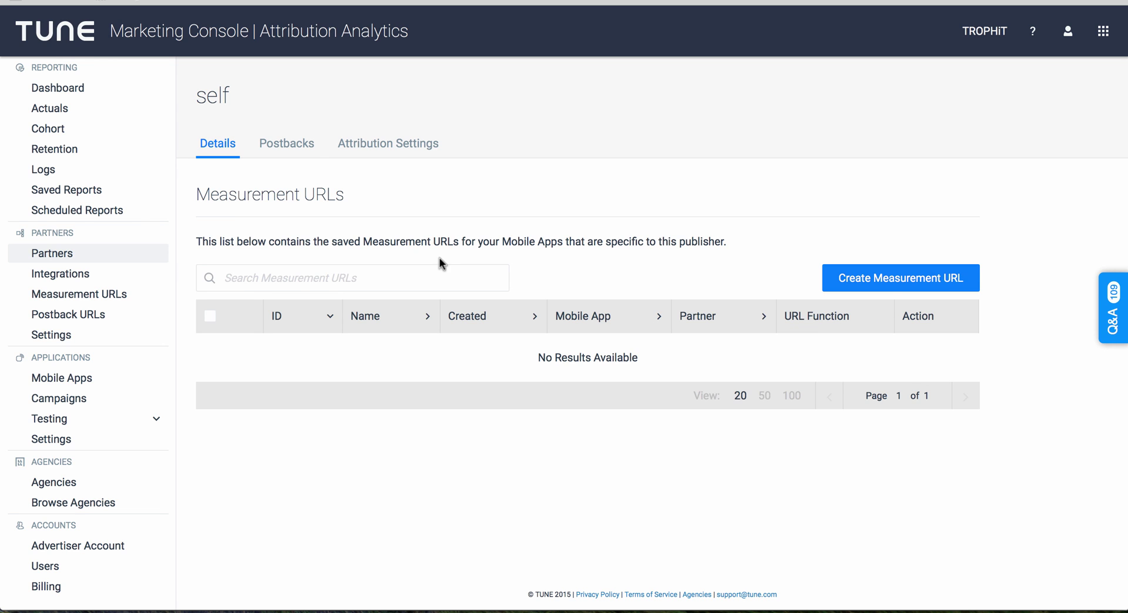
# Start a new postback URL for the self partner and name it "Monster's world TROPHiT redemption".
pyautogui.click(286, 150)
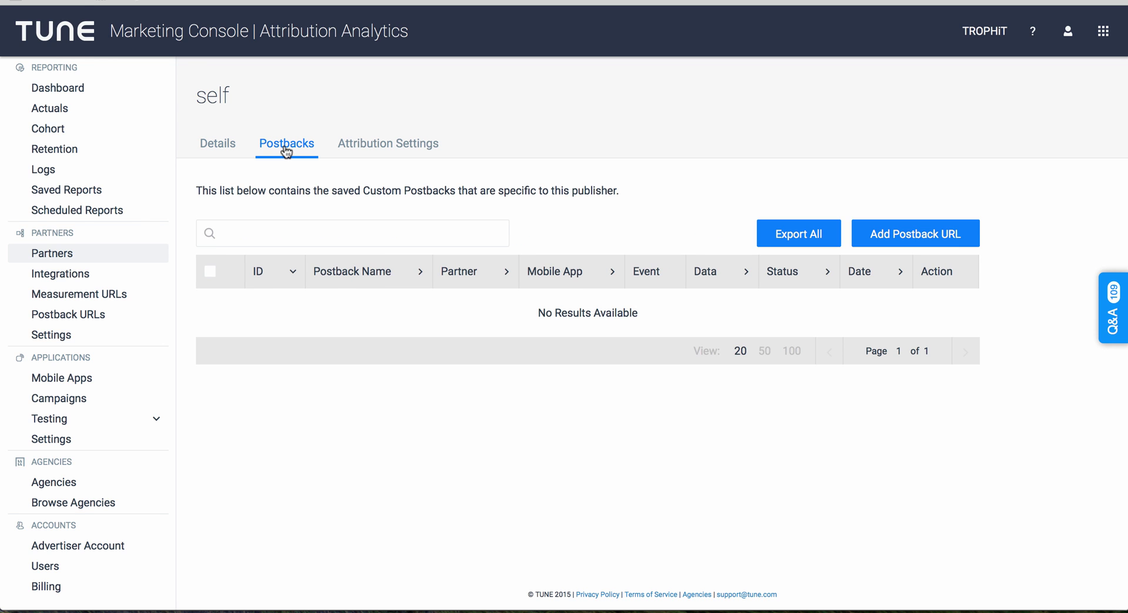
pyautogui.click(896, 233)
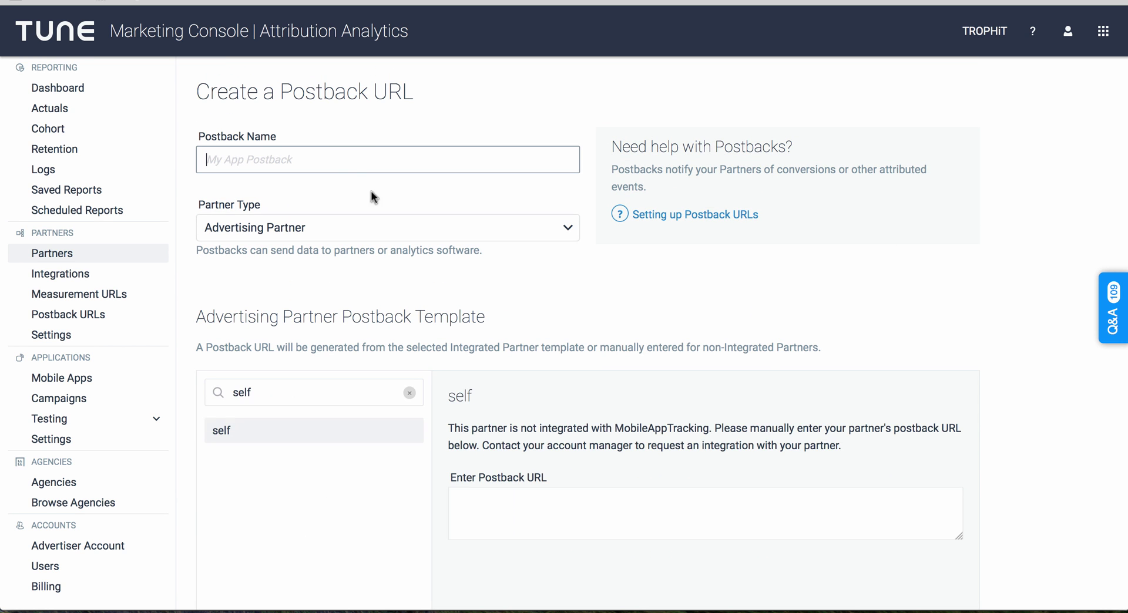
pyautogui.write('Monster')
pyautogui.write("'s world")
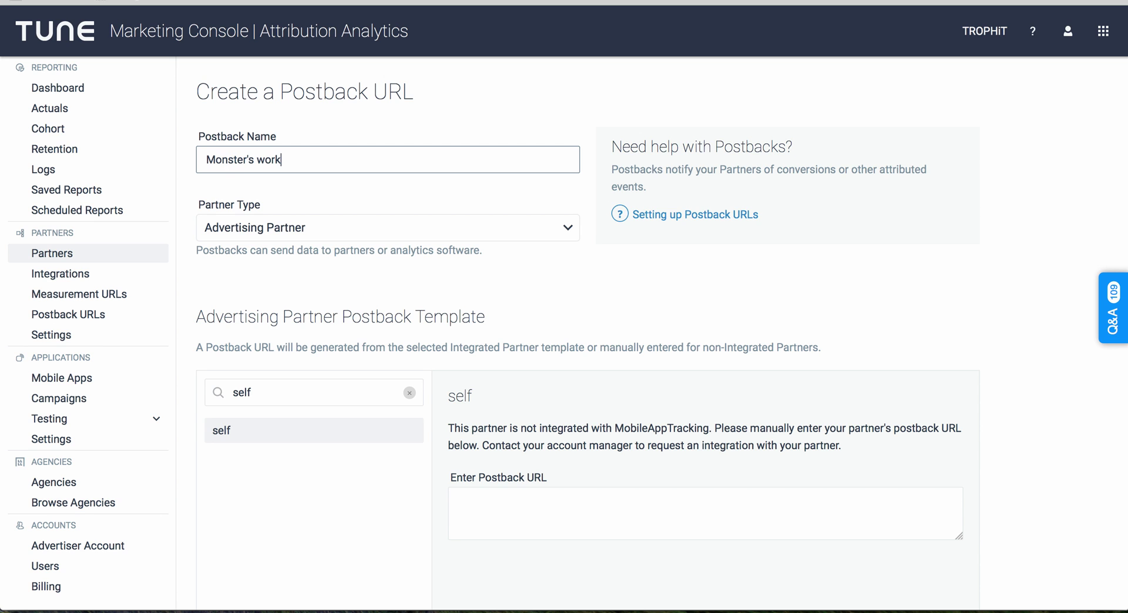
pyautogui.write(' TROPHiT redemption')
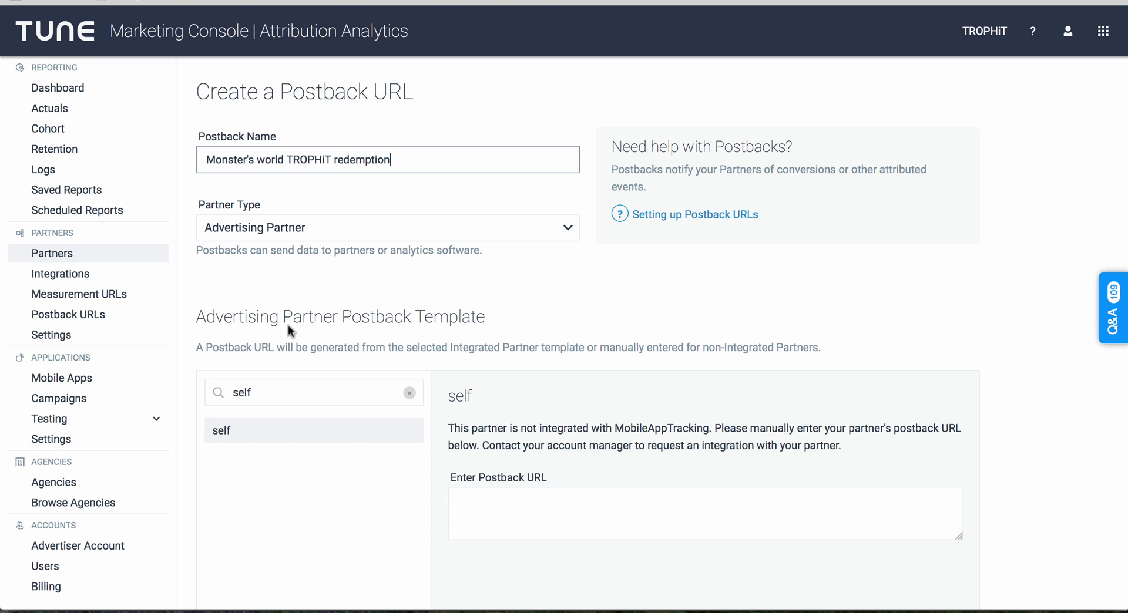
# Copy the example postback URL with all TUNE macros from the TROPHiT instructions and paste it as the self partner's postback URL.
pyautogui.click(508, 499)
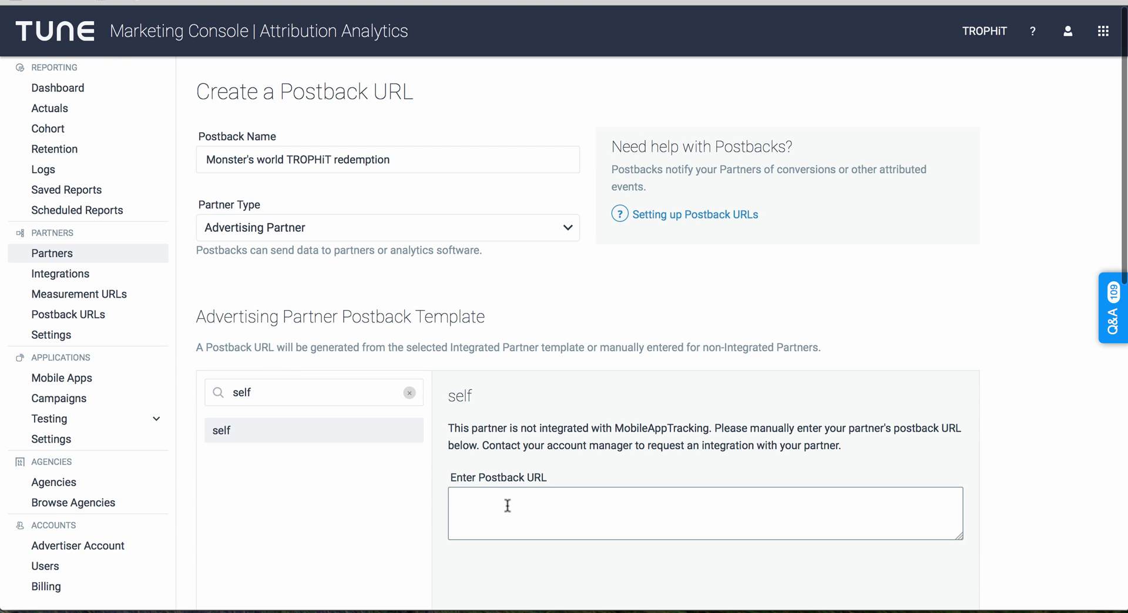
pyautogui.press('super+Tab')
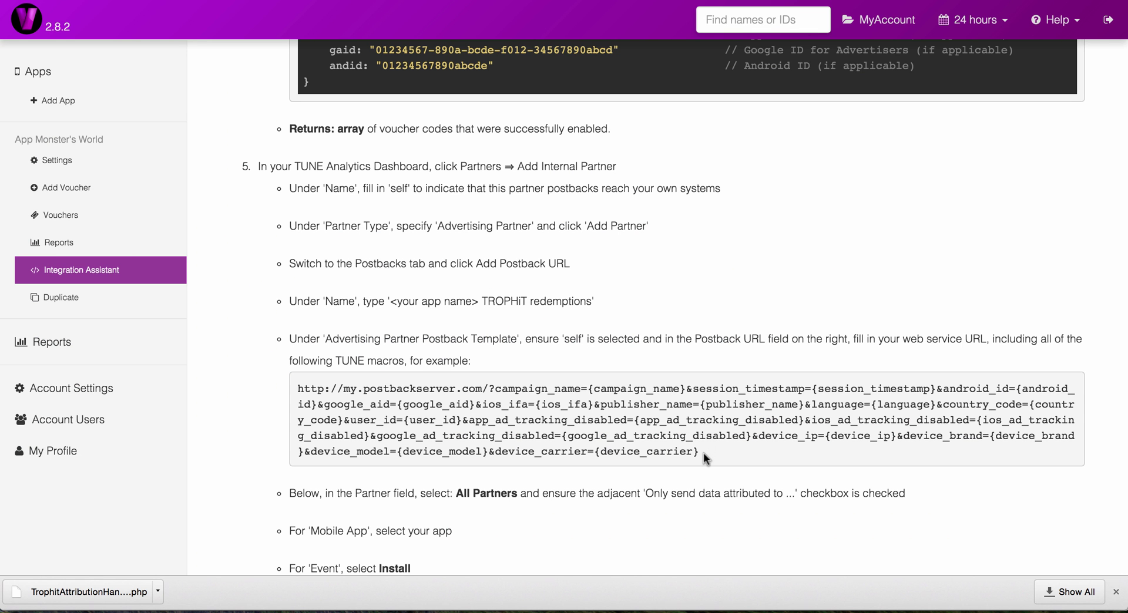
pyautogui.moveTo(705, 456); pyautogui.dragTo(298, 389)
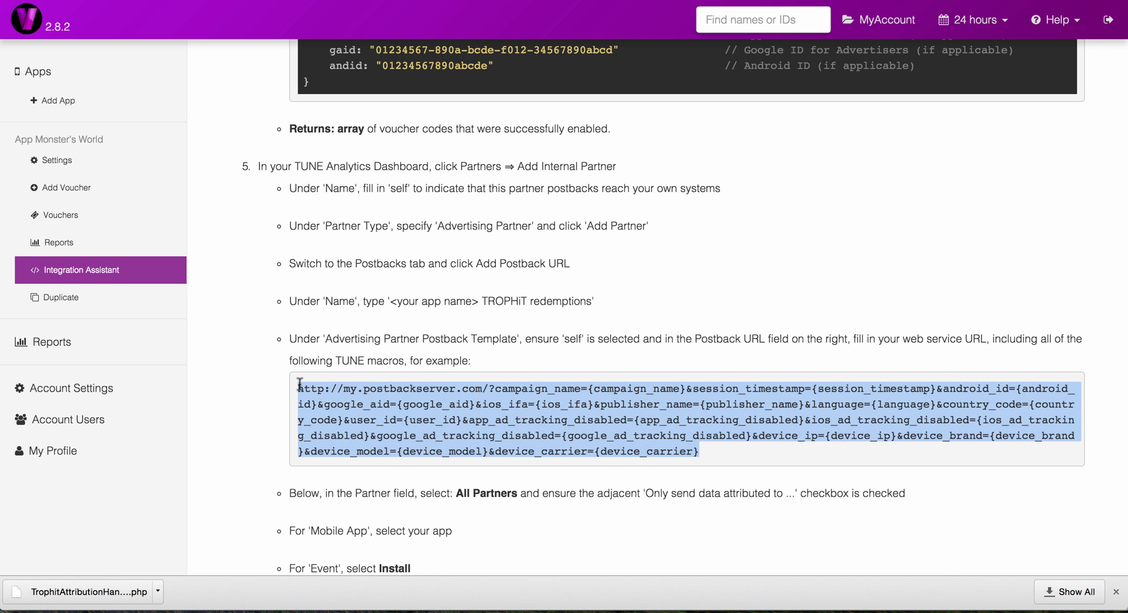
pyautogui.rightClick(355, 400)
pyautogui.click(383, 433)
pyautogui.press('super+Tab')
pyautogui.rightClick(506, 503)
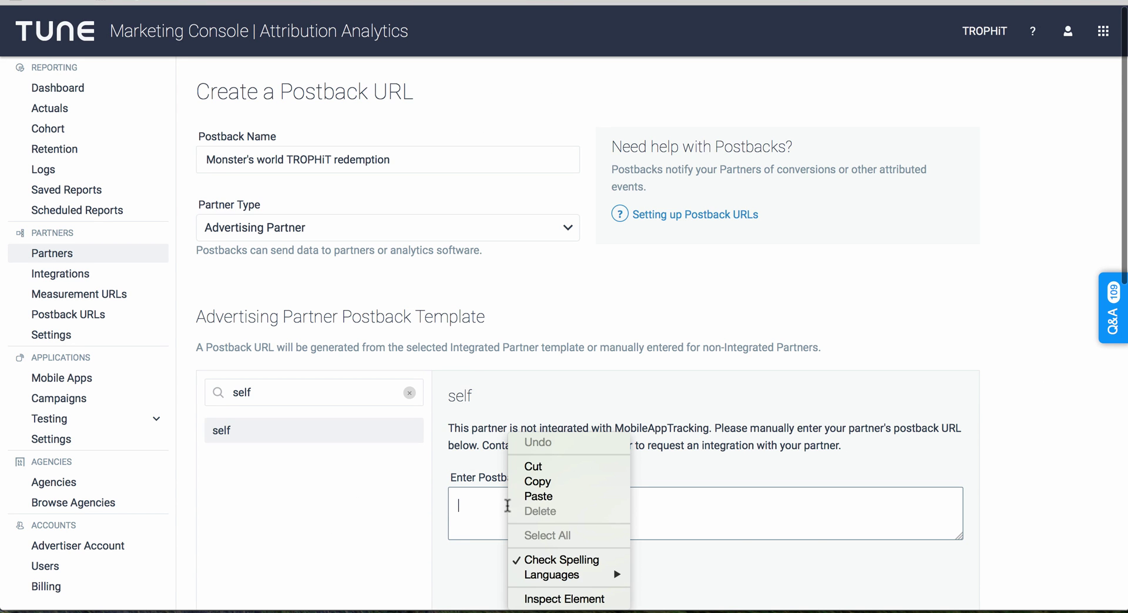
pyautogui.click(544, 497)
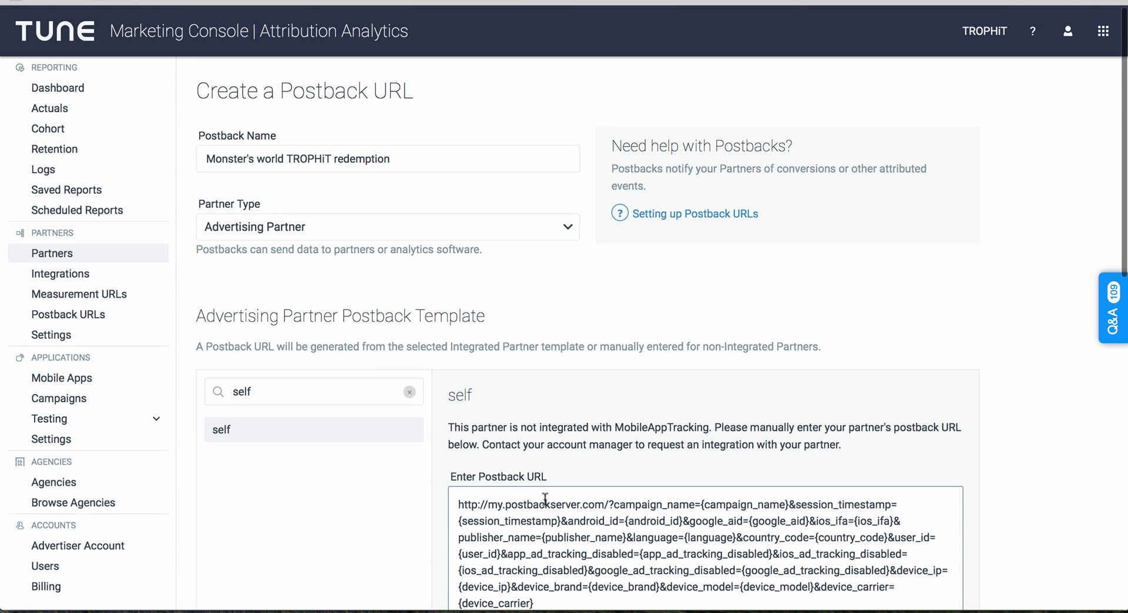
# Set the partner in the postback requirements to All Partners.
pyautogui.scroll(-5, 578, 552)
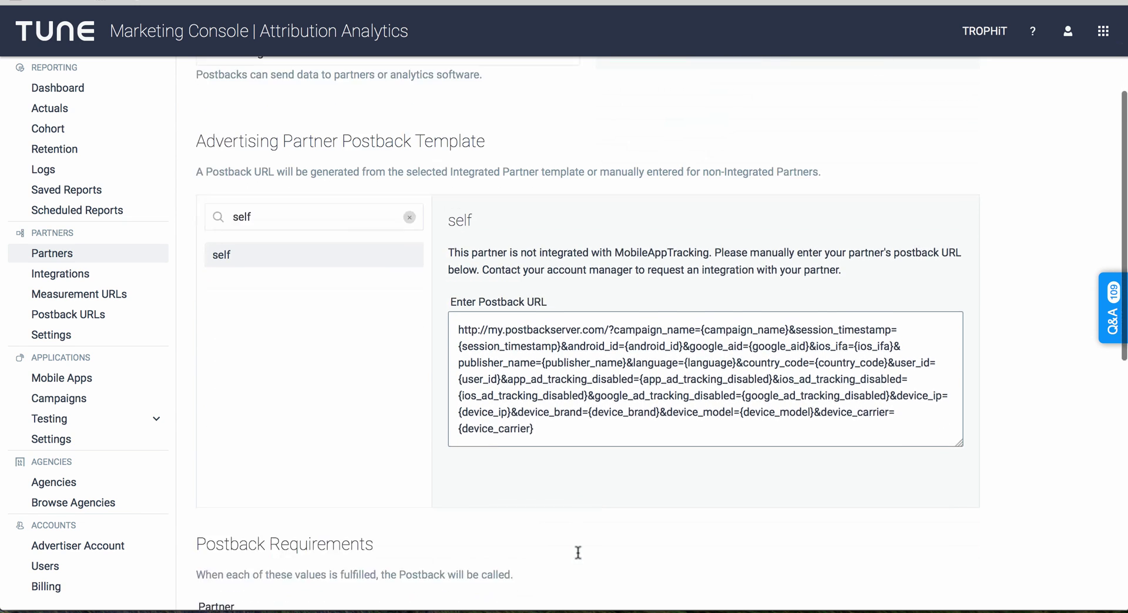
pyautogui.scroll(-5, 578, 557)
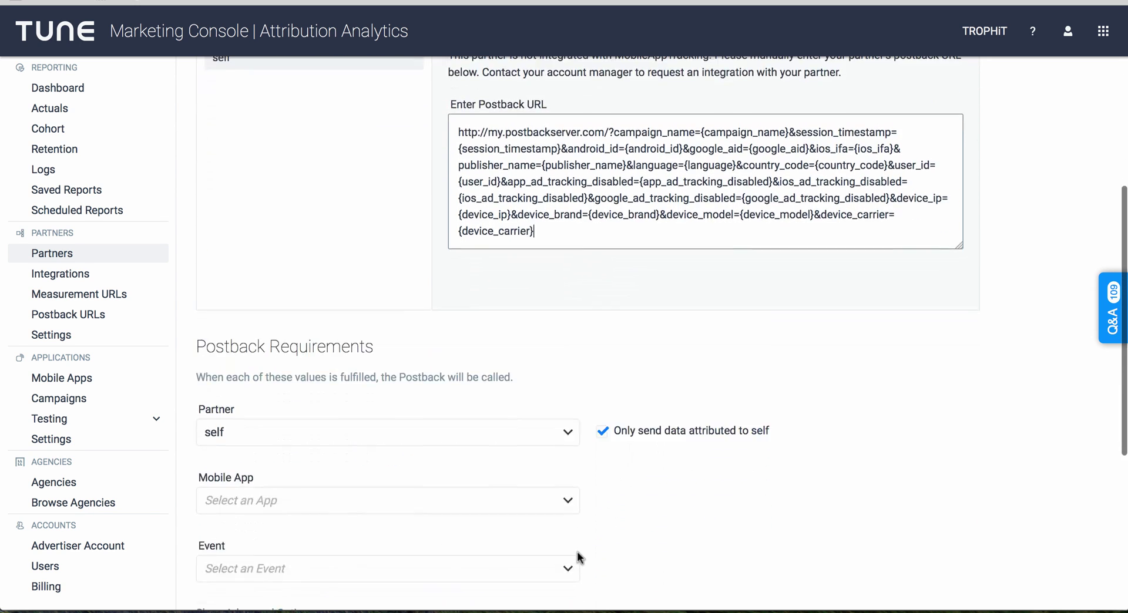
pyautogui.scroll(-3, 577, 555)
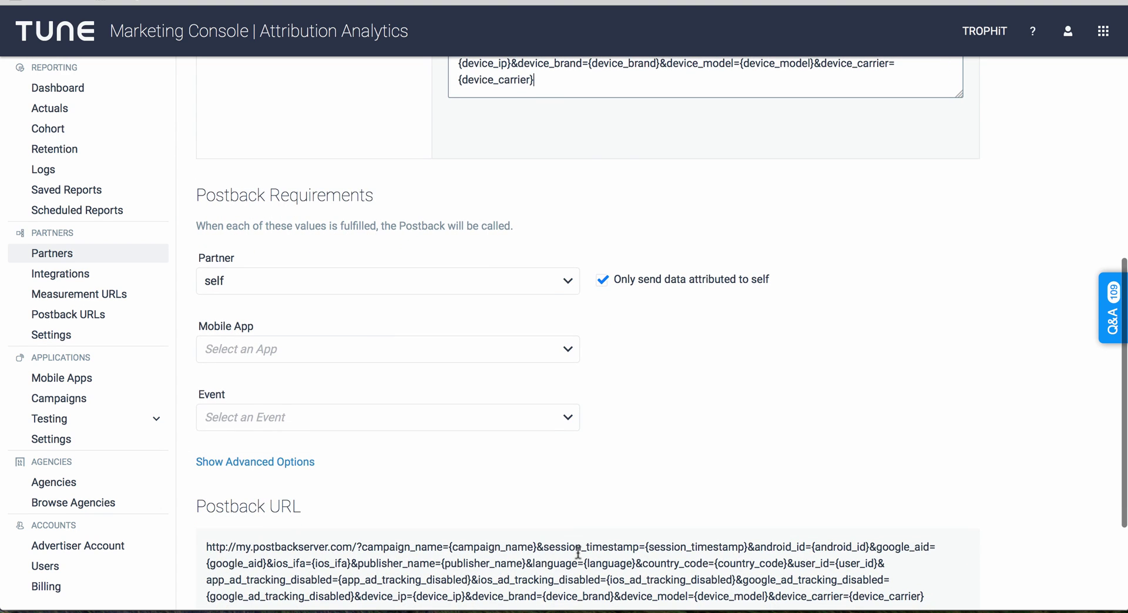
pyautogui.click(567, 281)
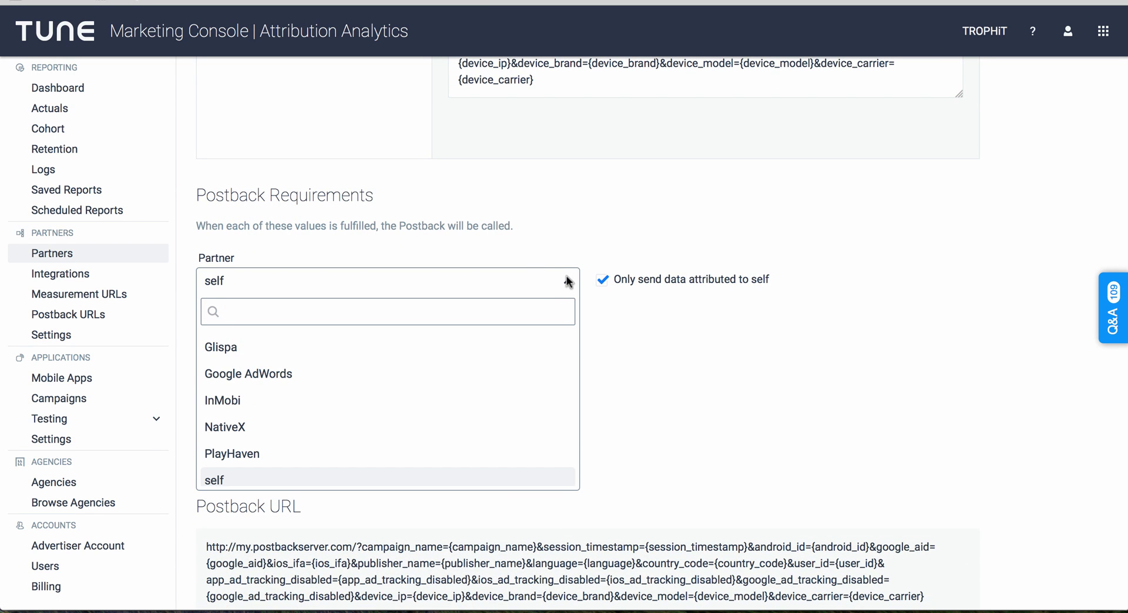
pyautogui.scroll(1, 526, 357)
pyautogui.scroll(-10, 527, 368)
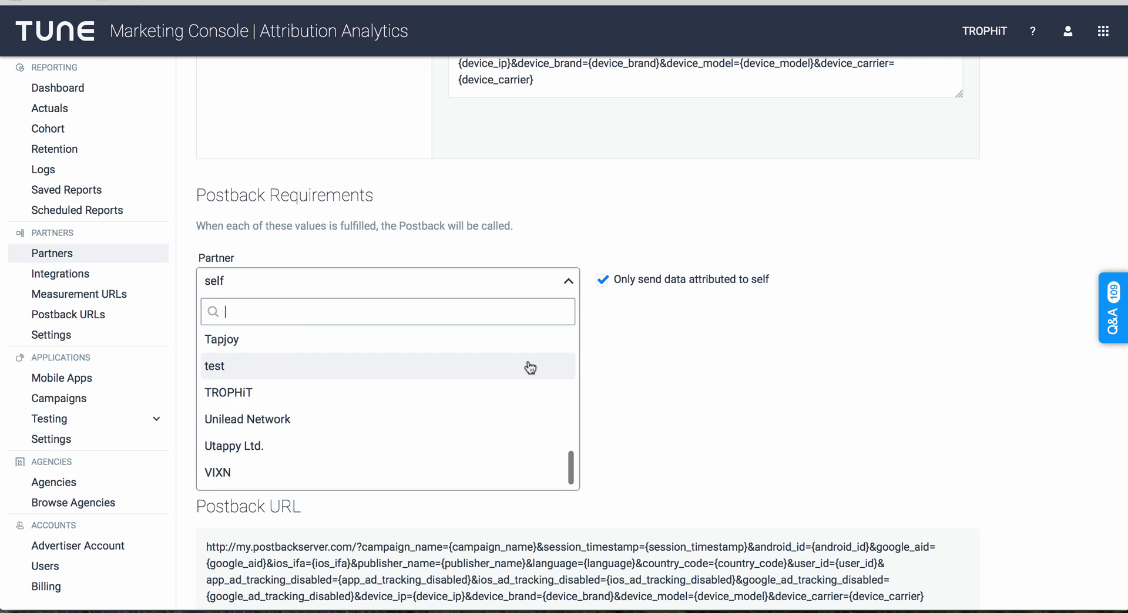
pyautogui.scroll(15, 530, 368)
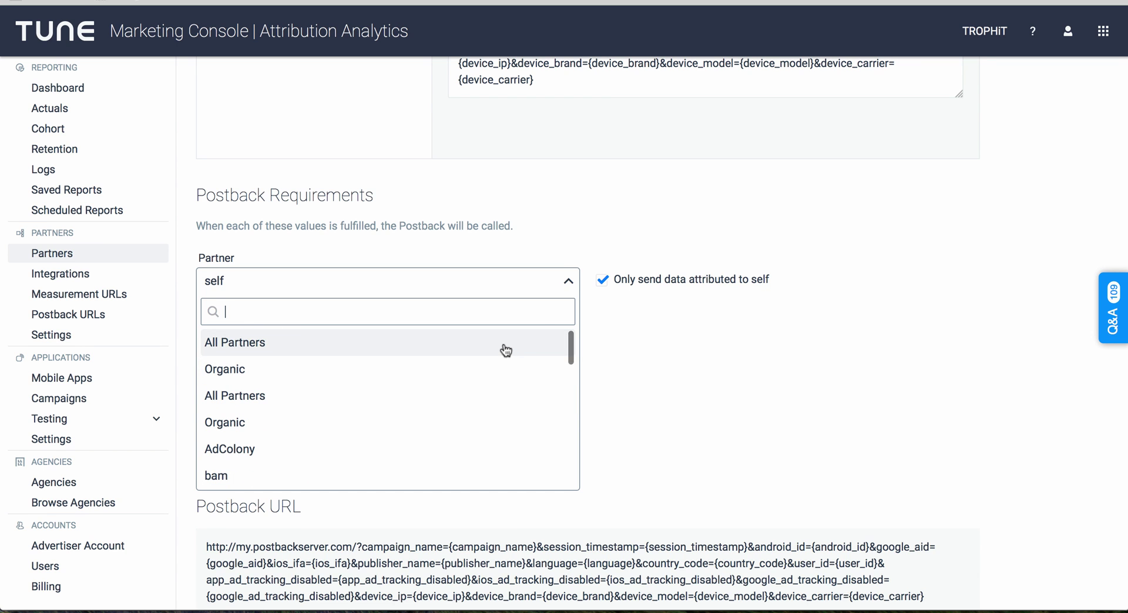
pyautogui.click(504, 346)
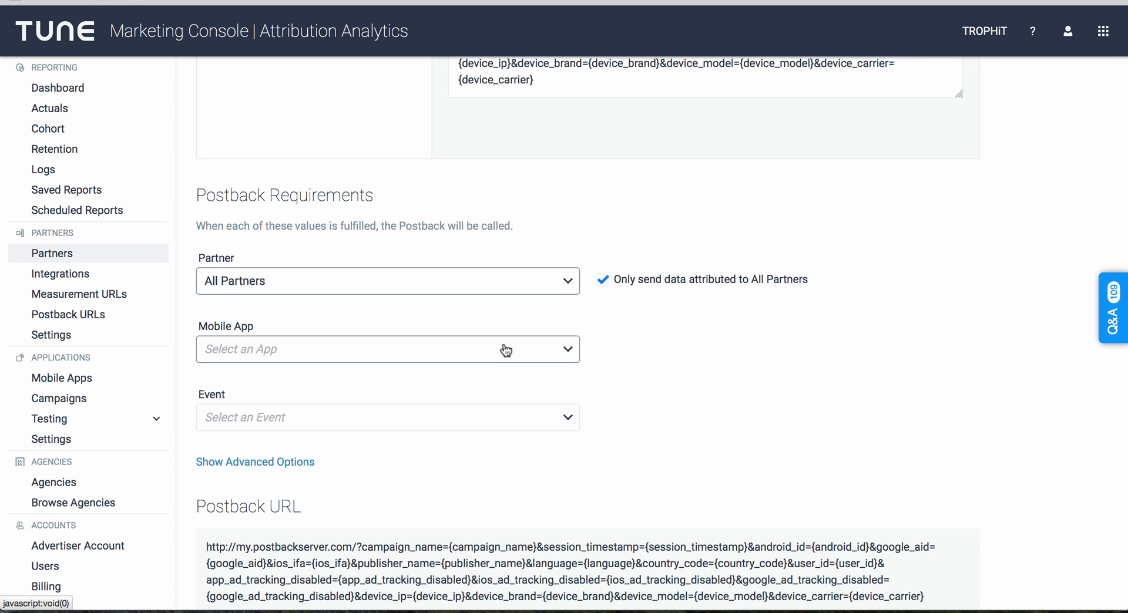
# Choose Monster's World as the postback's mobile app and Install as its event.
pyautogui.click(505, 350)
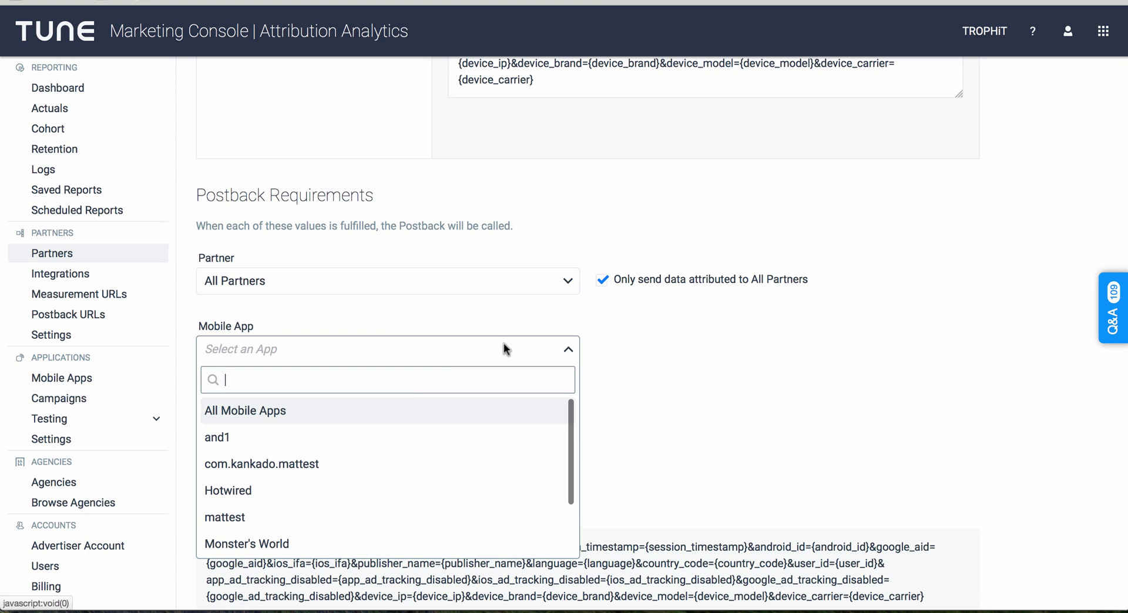
pyautogui.click(300, 542)
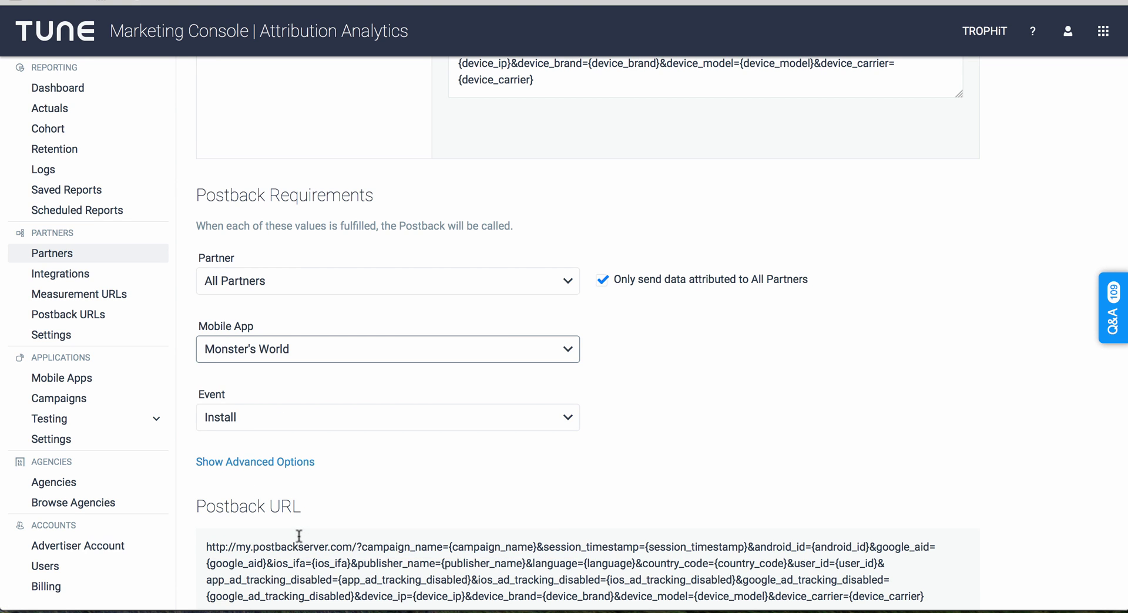
pyautogui.click(568, 422)
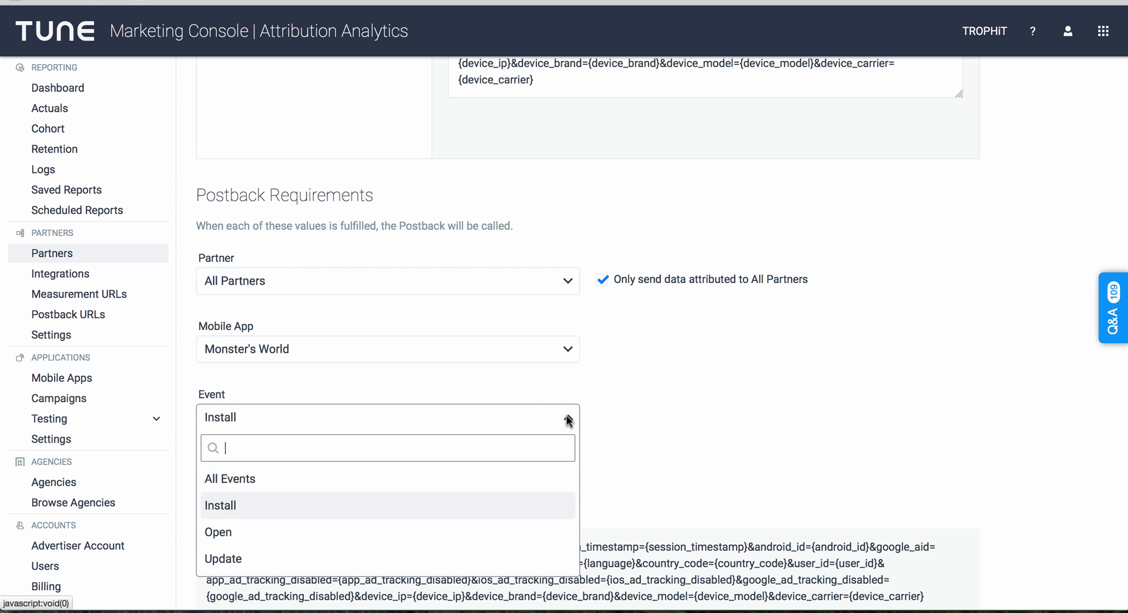
pyautogui.click(442, 515)
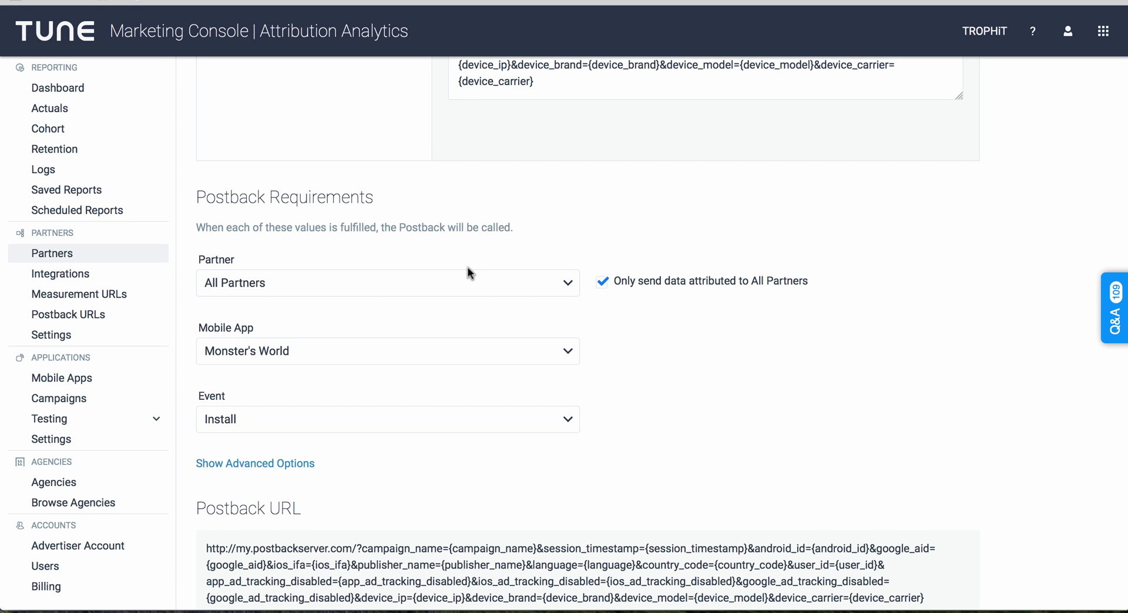
# Examine the user_id macro in the postback URL and the TROPHiT help article on verifying custom user ID tracking with TUNE.
pyautogui.scroll(3, 468, 267)
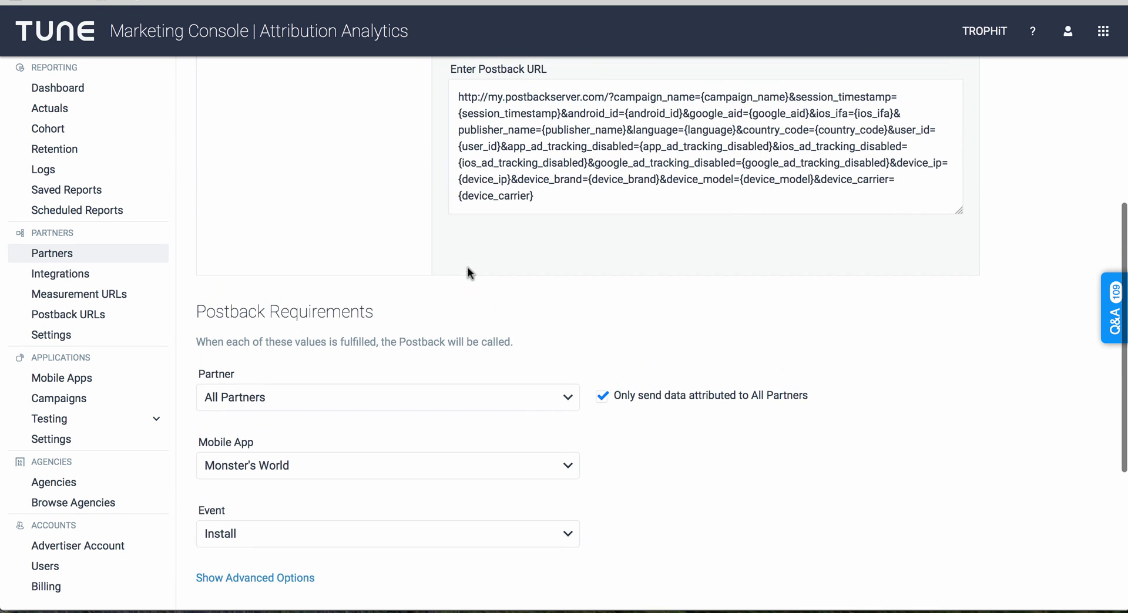
pyautogui.moveTo(888, 130); pyautogui.dragTo(503, 146)
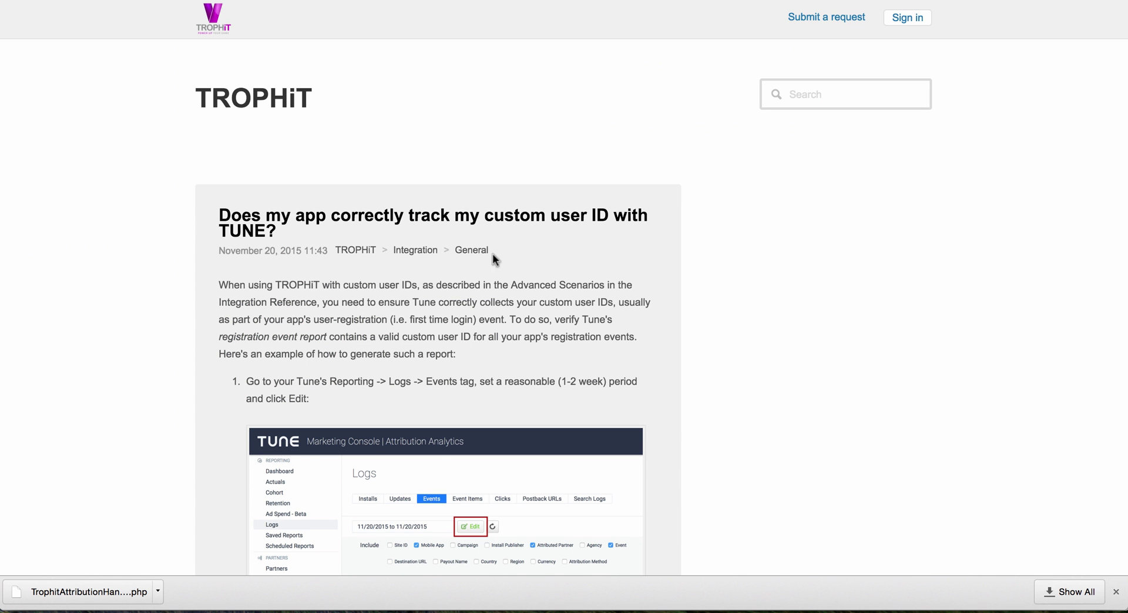
pyautogui.scroll(-5, 507, 301)
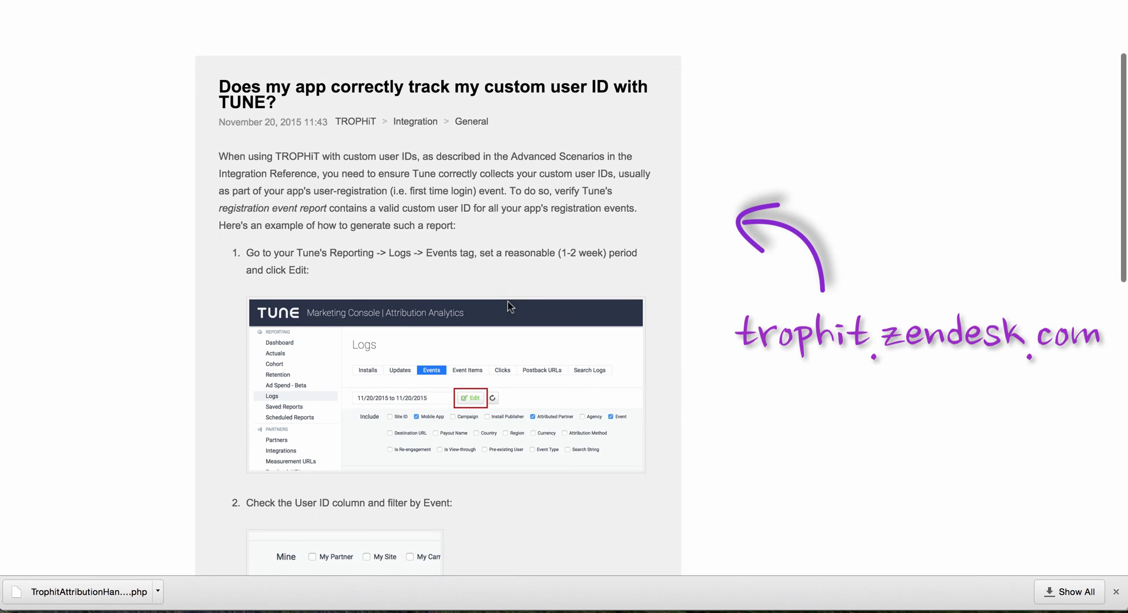
pyautogui.scroll(-9, 507, 302)
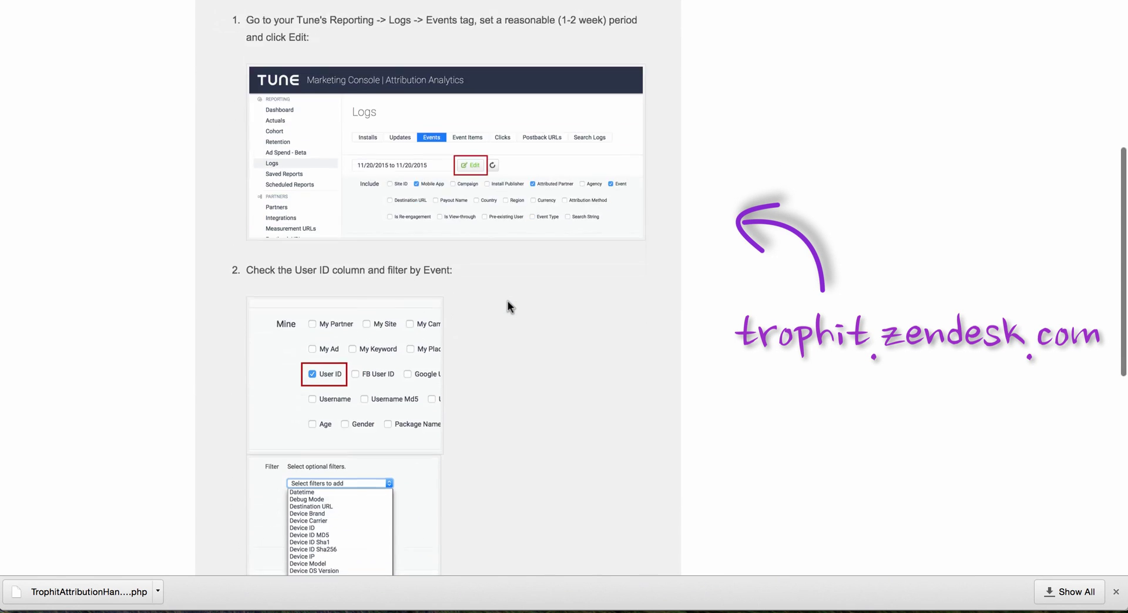
pyautogui.scroll(-9, 508, 301)
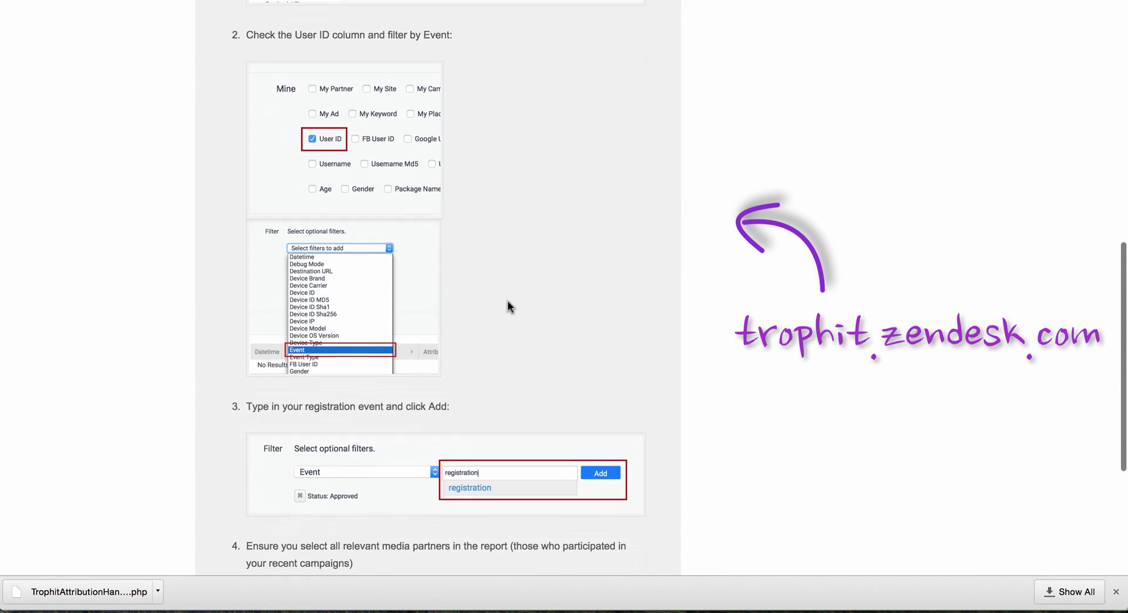
pyautogui.scroll(-7, 508, 301)
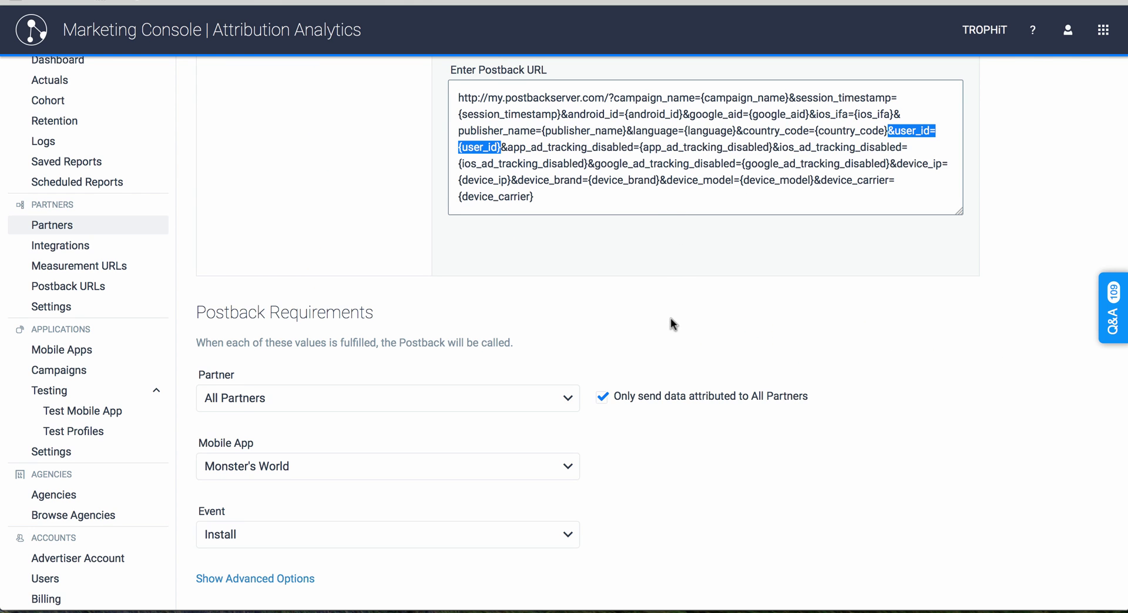
# Save the new postback and show the account's list of postback URLs.
pyautogui.scroll(-5, 671, 318)
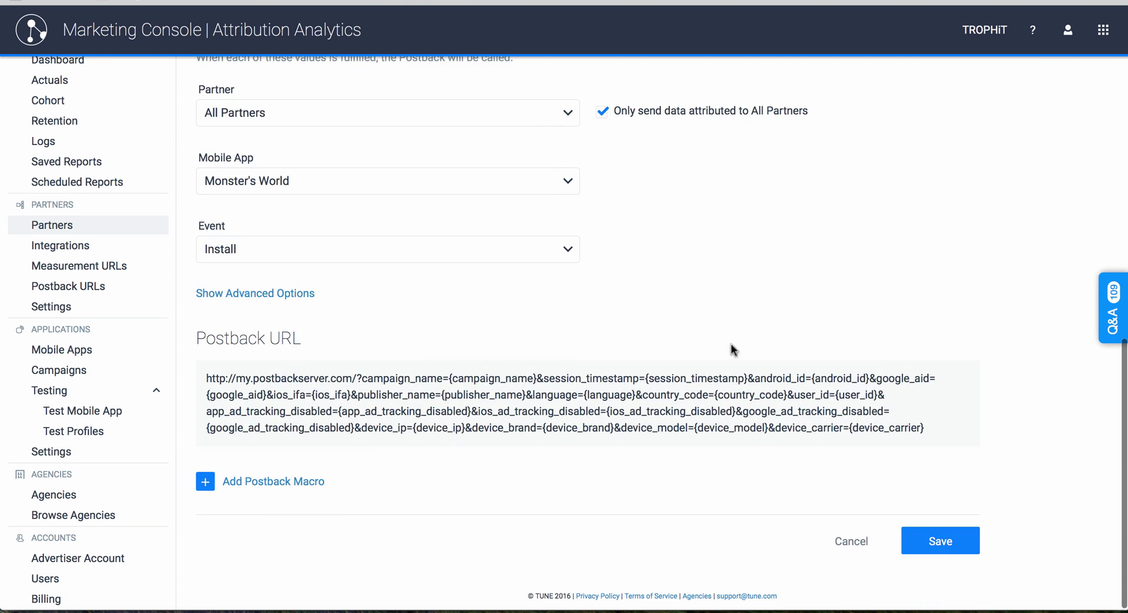
pyautogui.click(935, 541)
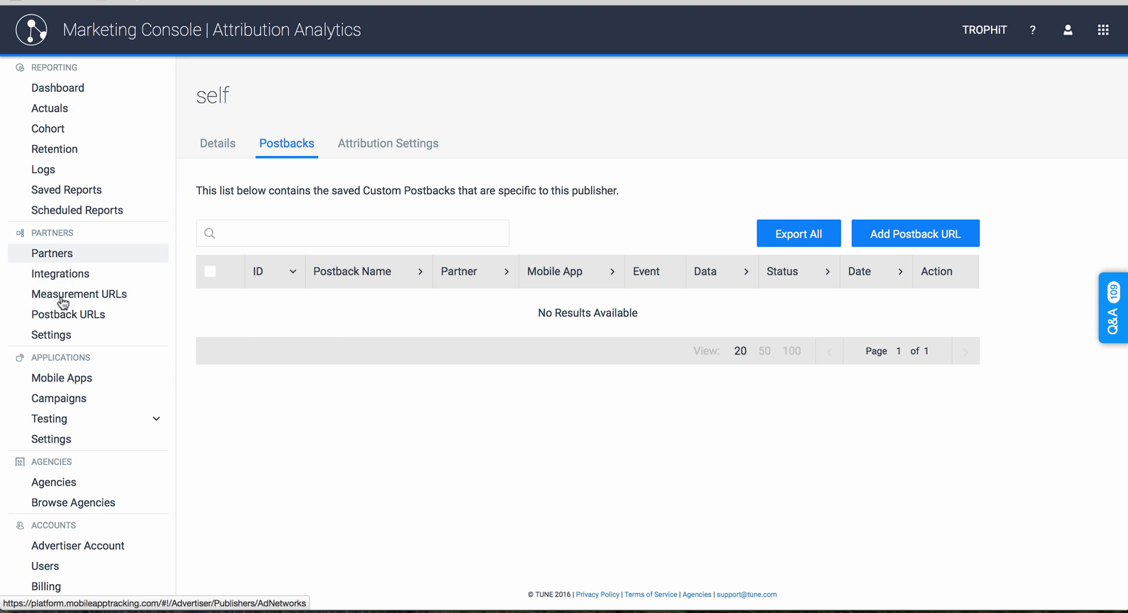
pyautogui.click(62, 316)
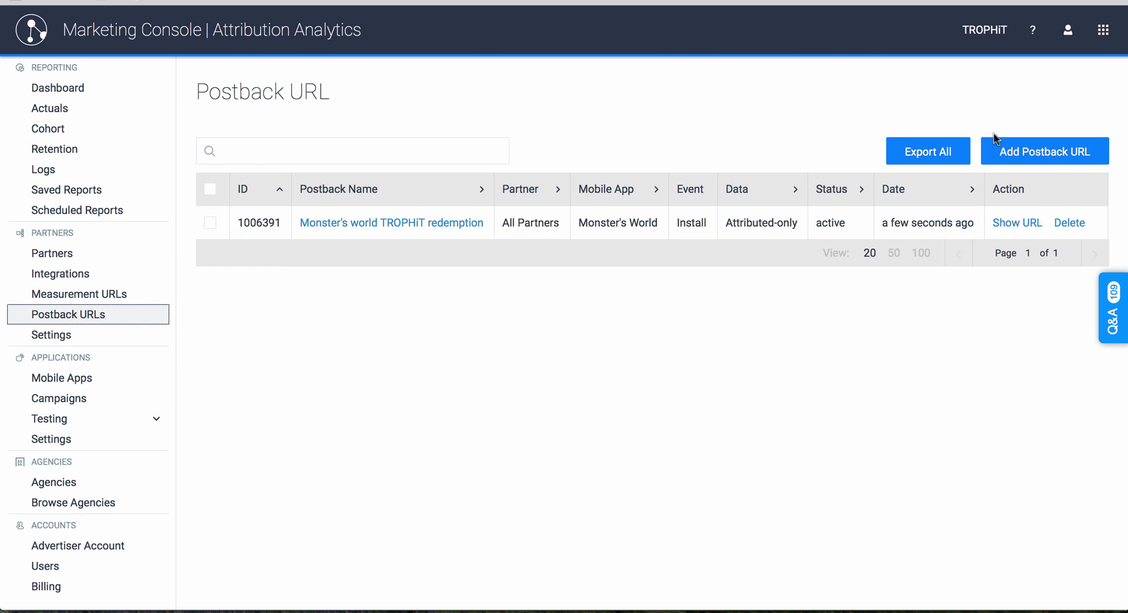
# Start another postback URL and name it "Monster's world TROPHiT re-redemption".
pyautogui.click(1020, 153)
pyautogui.click(453, 163)
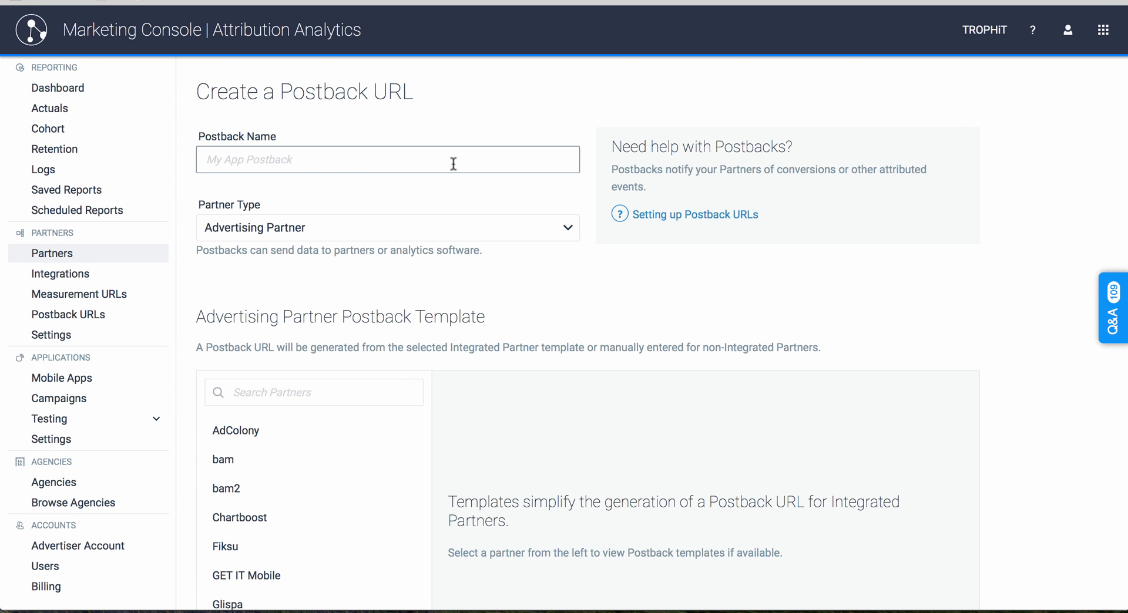
pyautogui.write('Mons')
pyautogui.click(453, 179)
pyautogui.click(334, 160)
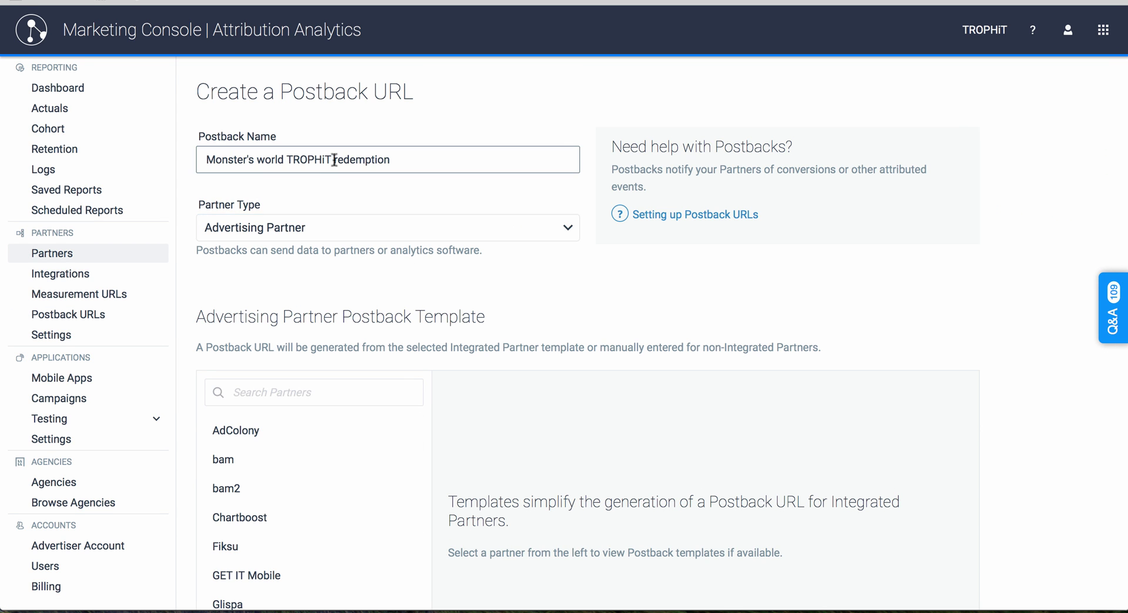
pyautogui.write('re-')
pyautogui.click(288, 392)
pyautogui.write('self')
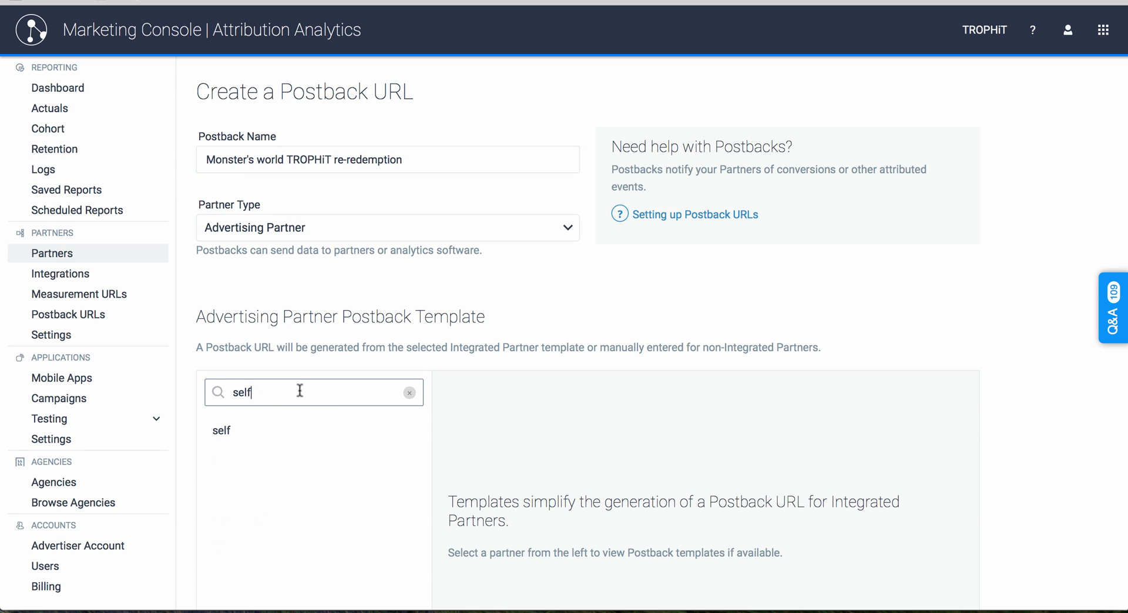
pyautogui.click(221, 431)
pyautogui.click(473, 493)
pyautogui.write('http://my.postbackserver.com/?campaign_name={campaign_name}&session_timestamp={session_timestamp}&android_id={android_id}&google_aid={google_aid}&ios_ifa={ios_ifa}&publisher_name={publisher_name}&language={language}&country_code={country_code}&user_id={user_id}&app_ad_tracking_disabled={app_ad_tracking_disabled}&ios_ad_tracking_disabled={ios_ad_tracking_disabled}&google_ad_tracking_disabled={google_ad_tracking_disabled}&device_ip={device_ip}&device_brand={device_brand}&device_model={device_model}&device_carrier={device_carrier}')
# Change the partner in the re-redemption postback's requirements to All Partners.
pyautogui.scroll(-3, 473, 489)
pyautogui.scroll(-8, 473, 489)
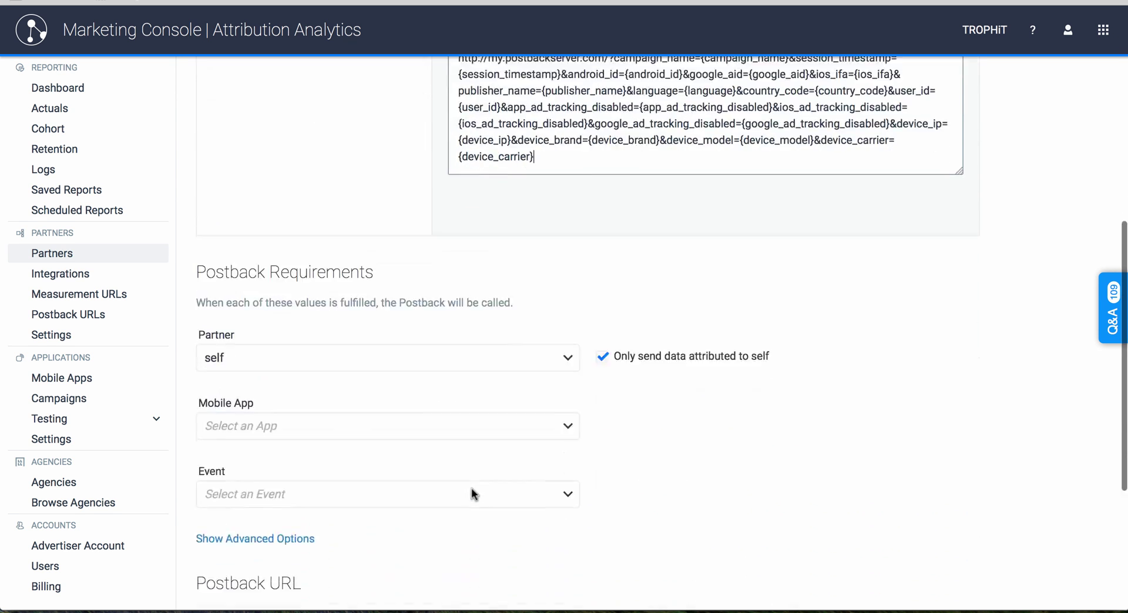
pyautogui.click(561, 170)
pyautogui.scroll(5, 440, 272)
pyautogui.click(429, 232)
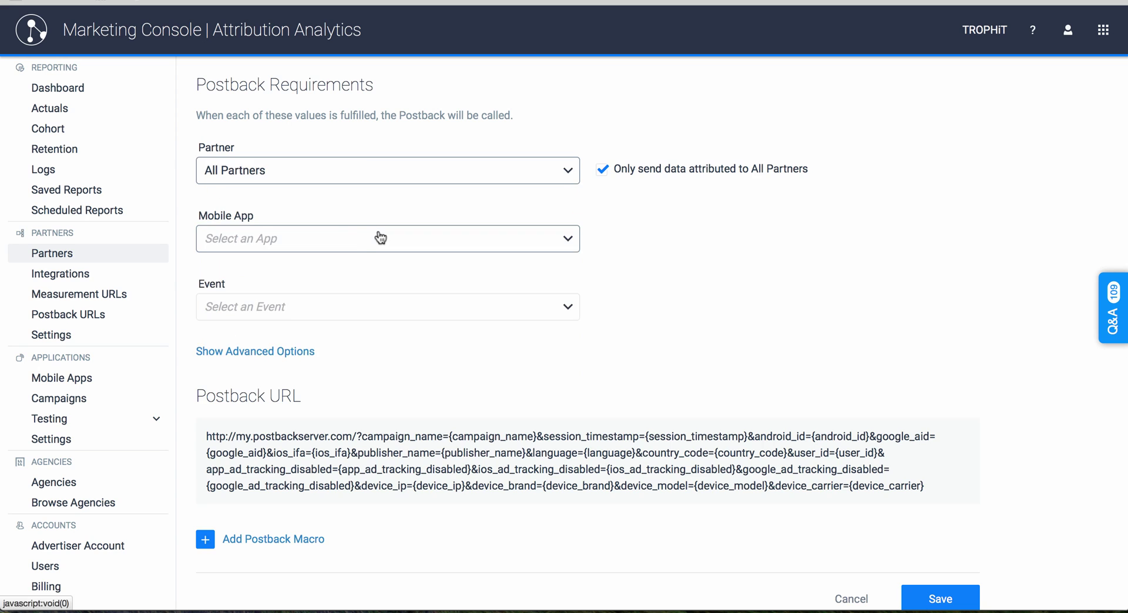
# Require Monster's World and the Open event, trigger the postback only on re-engagement, and save it.
pyautogui.click(378, 239)
pyautogui.click(329, 433)
pyautogui.click(287, 308)
pyautogui.click(235, 422)
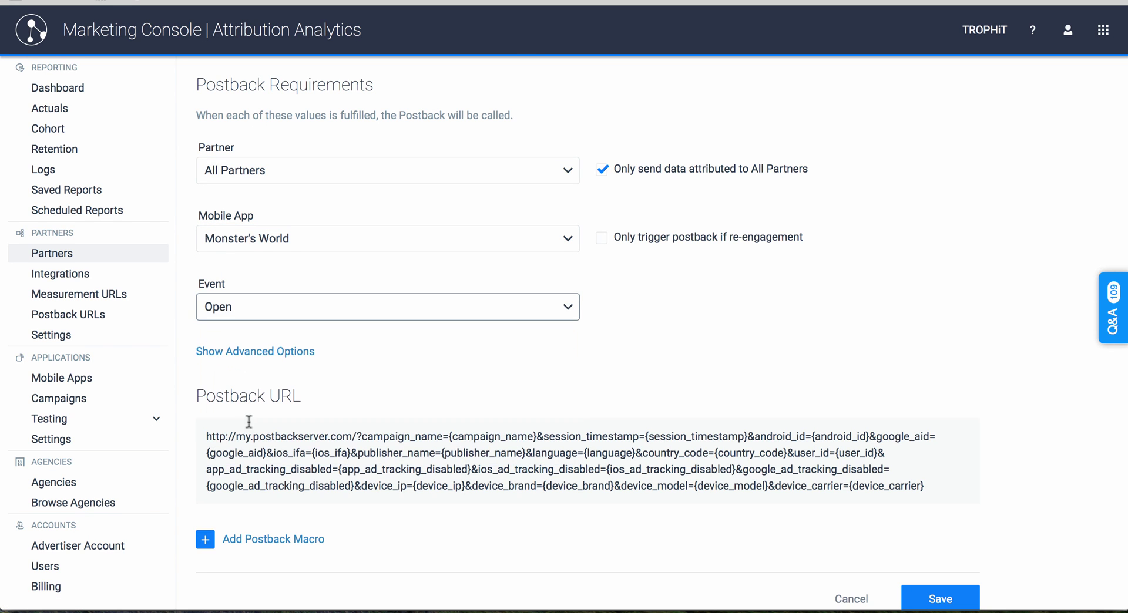
pyautogui.click(601, 236)
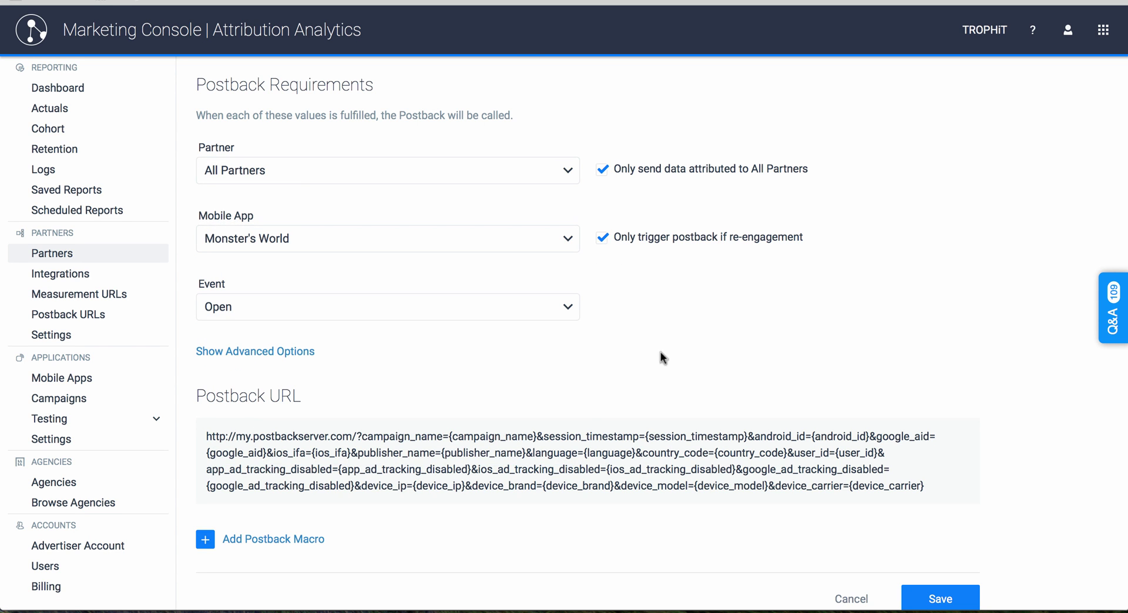
pyautogui.click(941, 599)
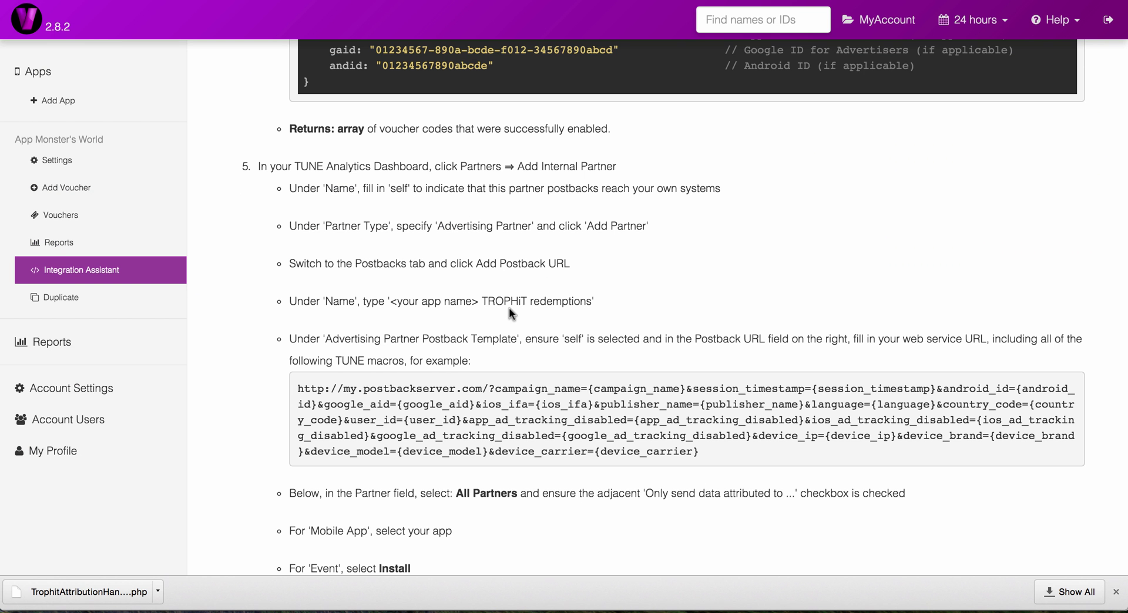
# Switch to TROPHiT, read the Integration Testing instructions, and copy the example campaign name "1 x Life trophit_cmp_157" from the voucher's distribution page.
pyautogui.scroll(-3, 509, 312)
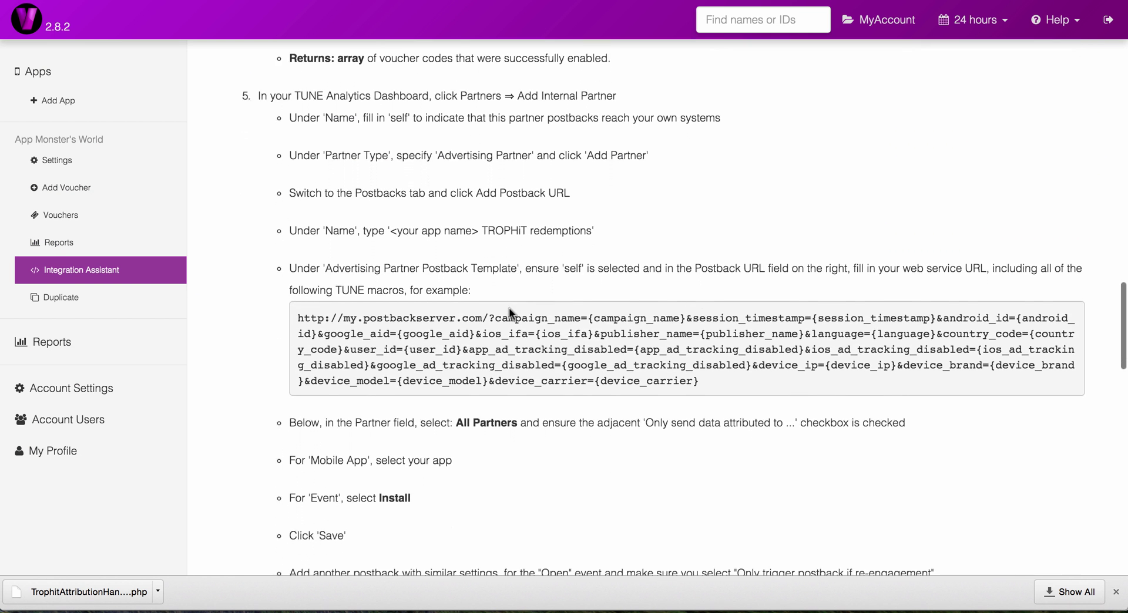
pyautogui.scroll(-8, 509, 311)
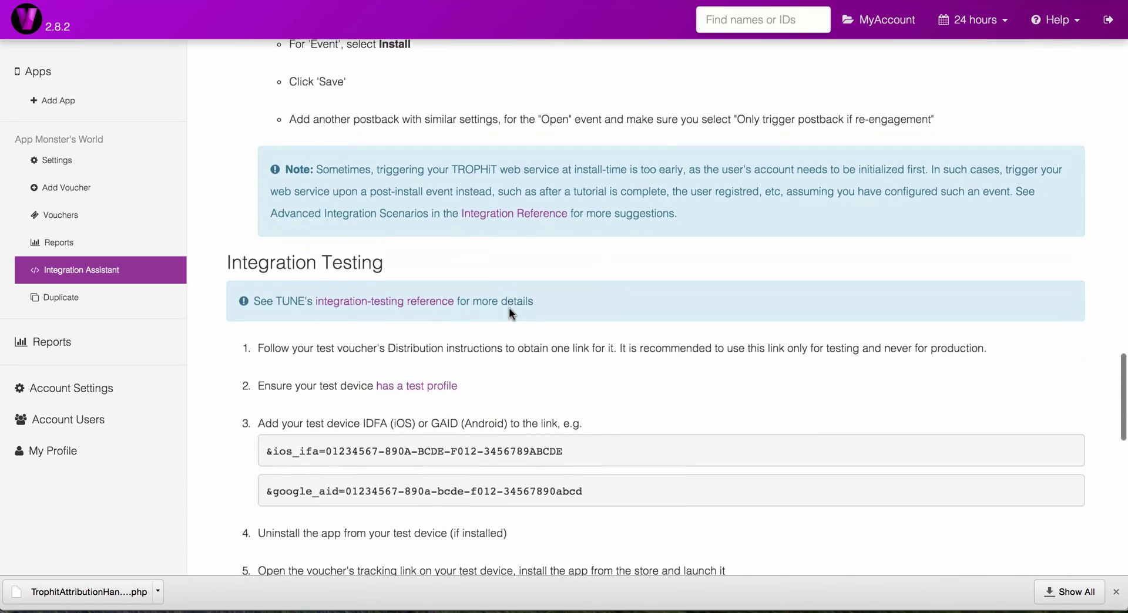
pyautogui.scroll(-4, 509, 309)
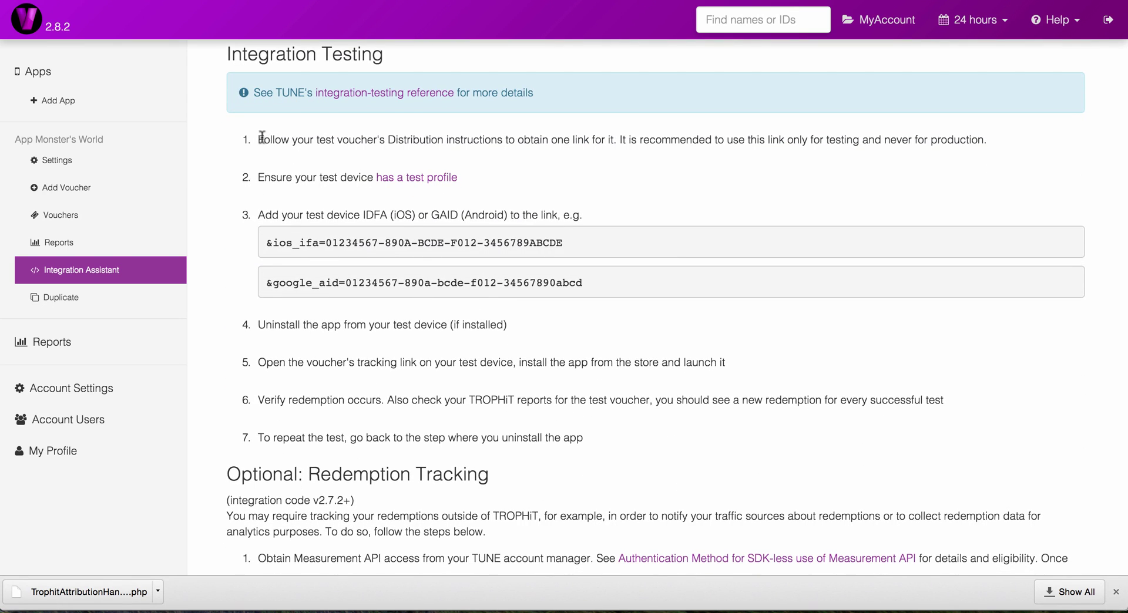
pyautogui.moveTo(259, 140); pyautogui.dragTo(503, 141)
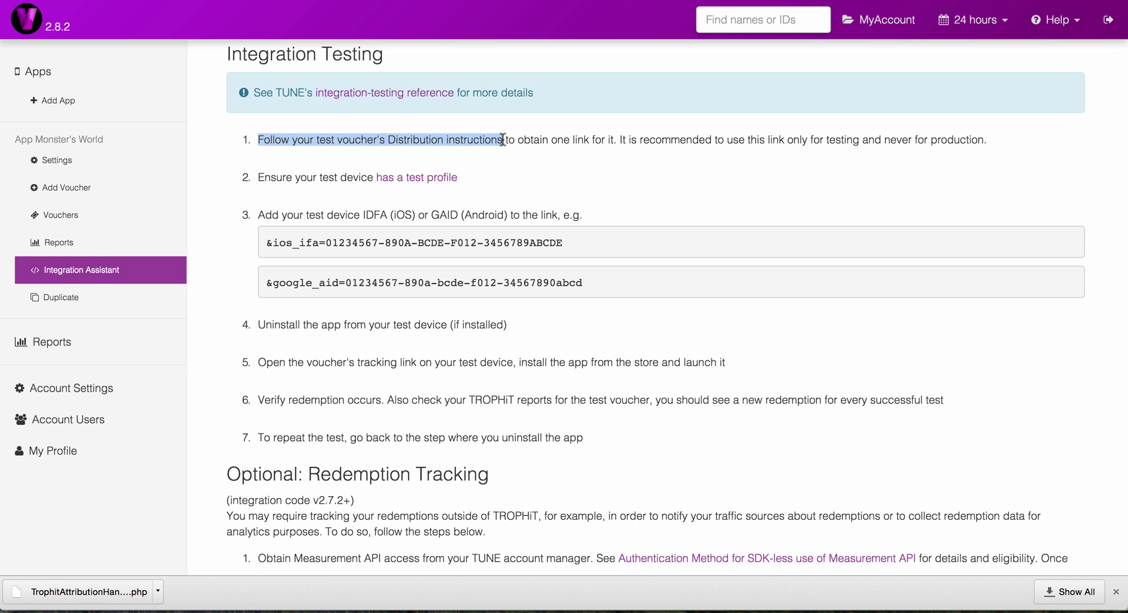
pyautogui.scroll(1, 503, 143)
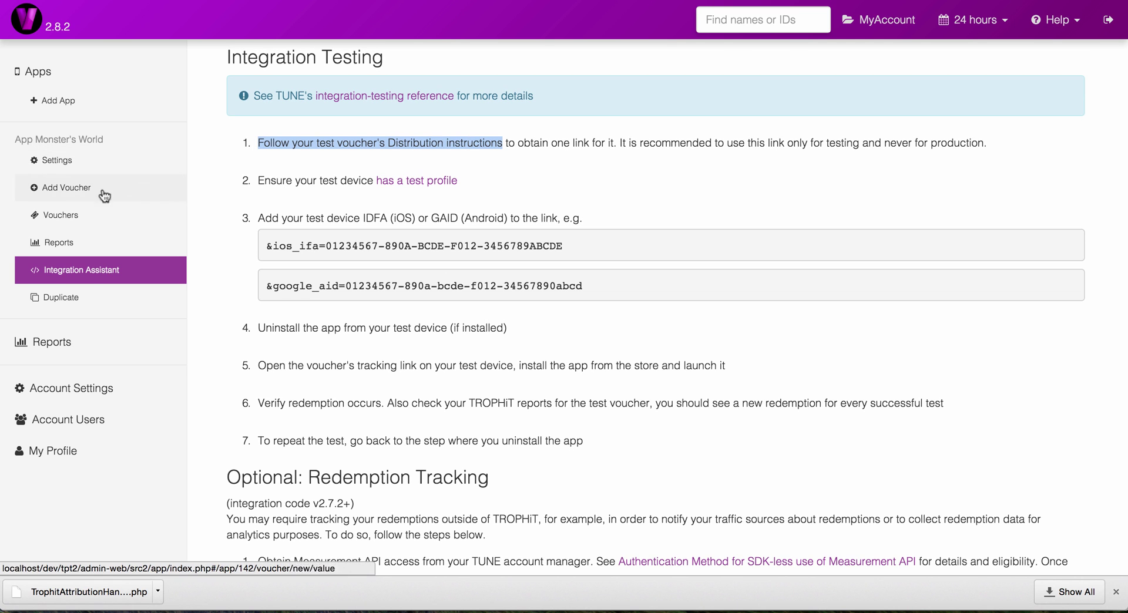
pyautogui.click(81, 219)
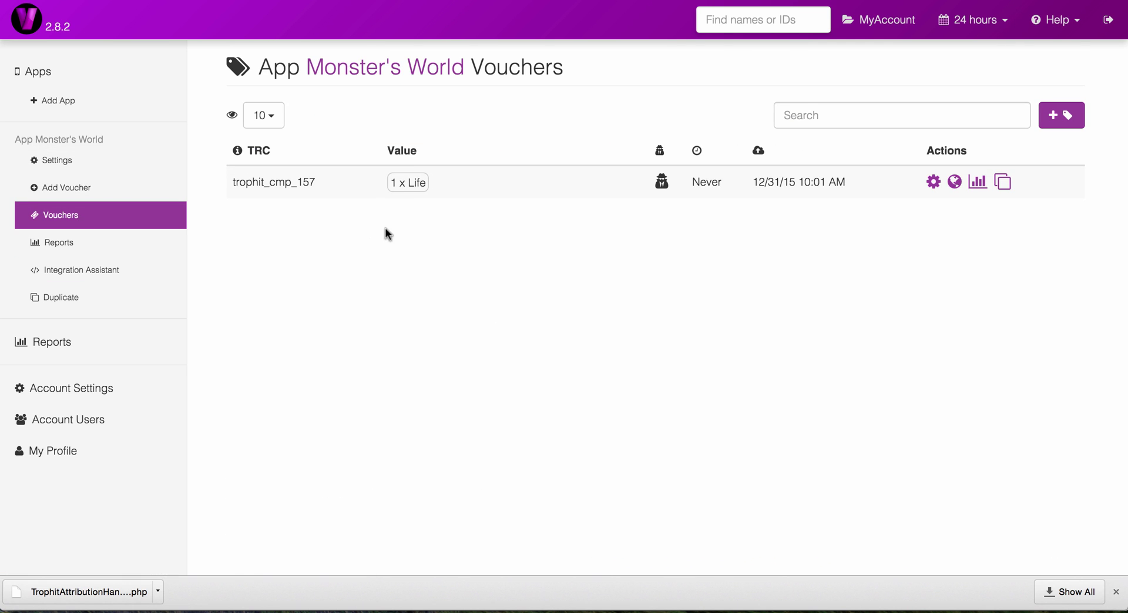
pyautogui.click(954, 181)
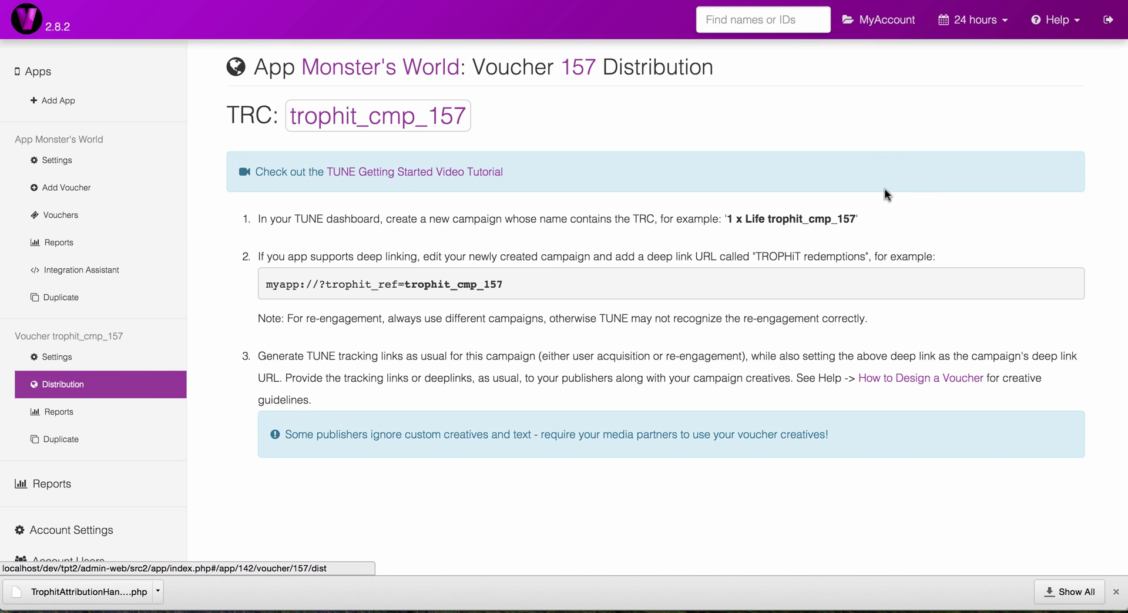
pyautogui.moveTo(857, 218); pyautogui.dragTo(729, 220)
pyautogui.rightClick(729, 220)
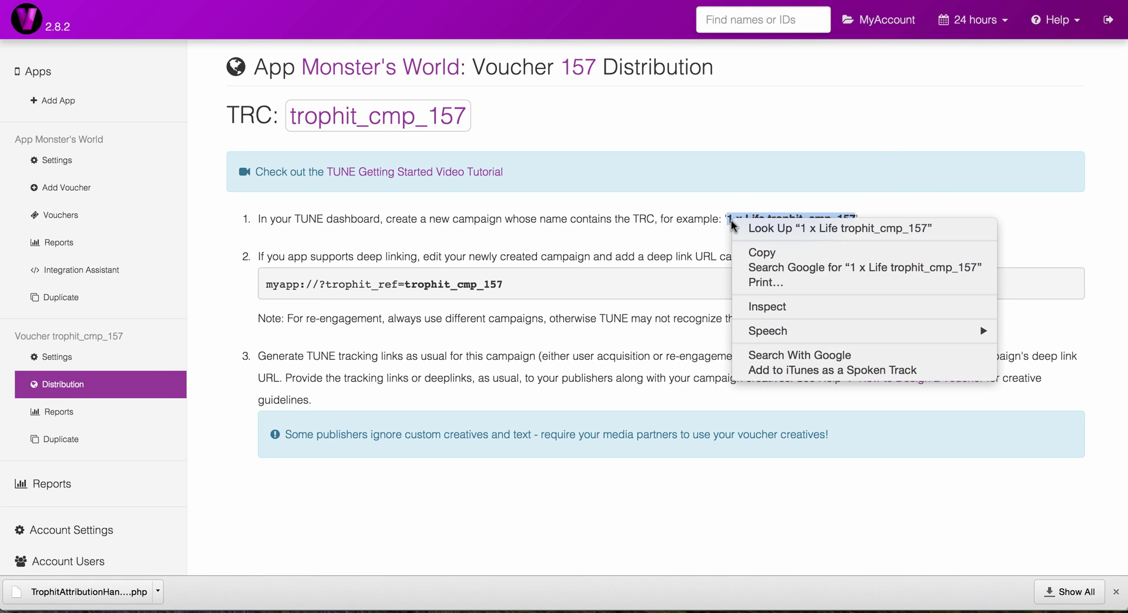
pyautogui.click(752, 252)
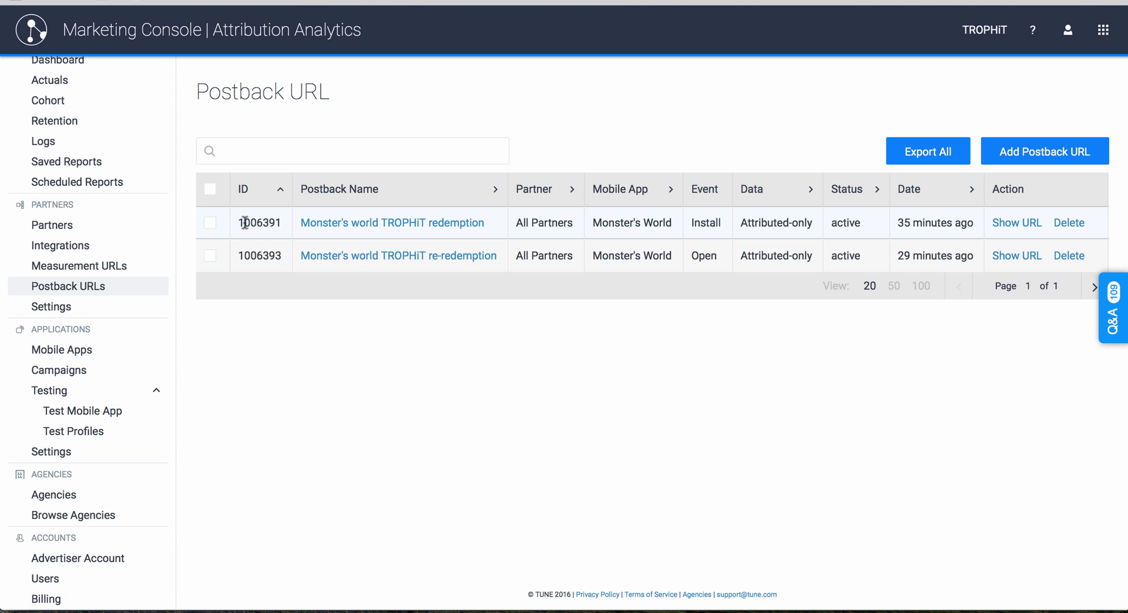
# Switch to the TUNE console and create a Monster's World campaign named "1 x Life trophit_cmp_157", keeping the other details at their defaults.
pyautogui.click(65, 370)
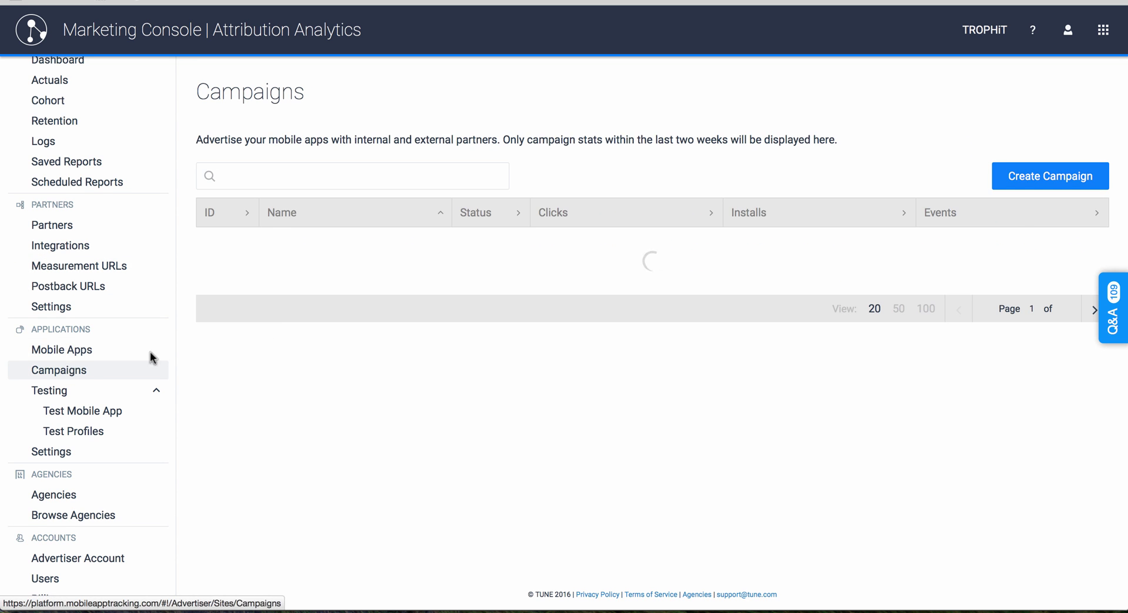
pyautogui.click(1019, 176)
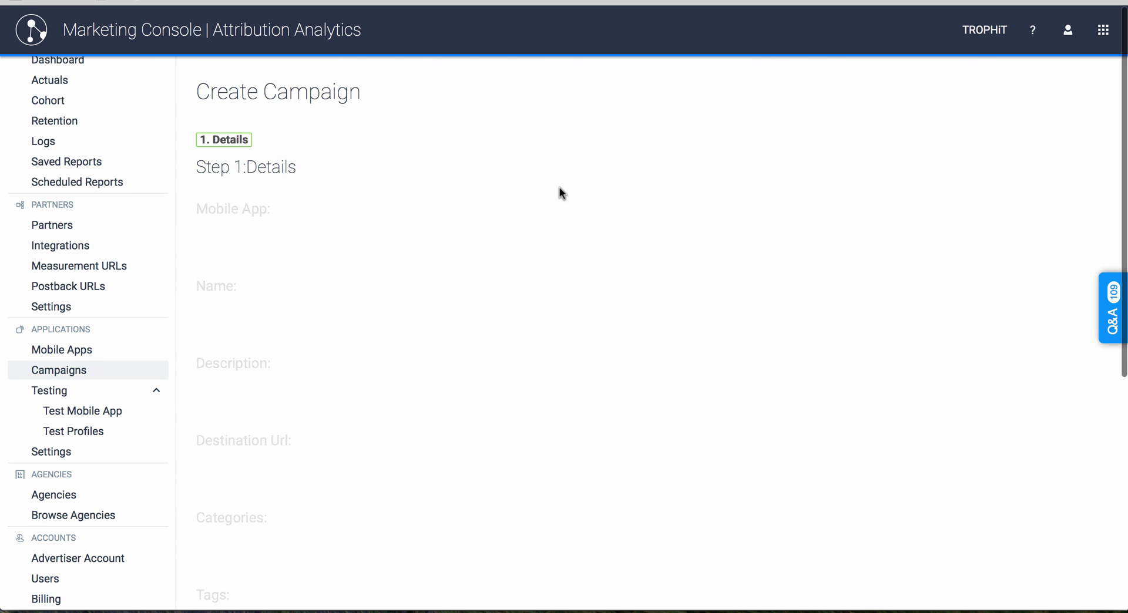
pyautogui.click(280, 232)
pyautogui.click(270, 306)
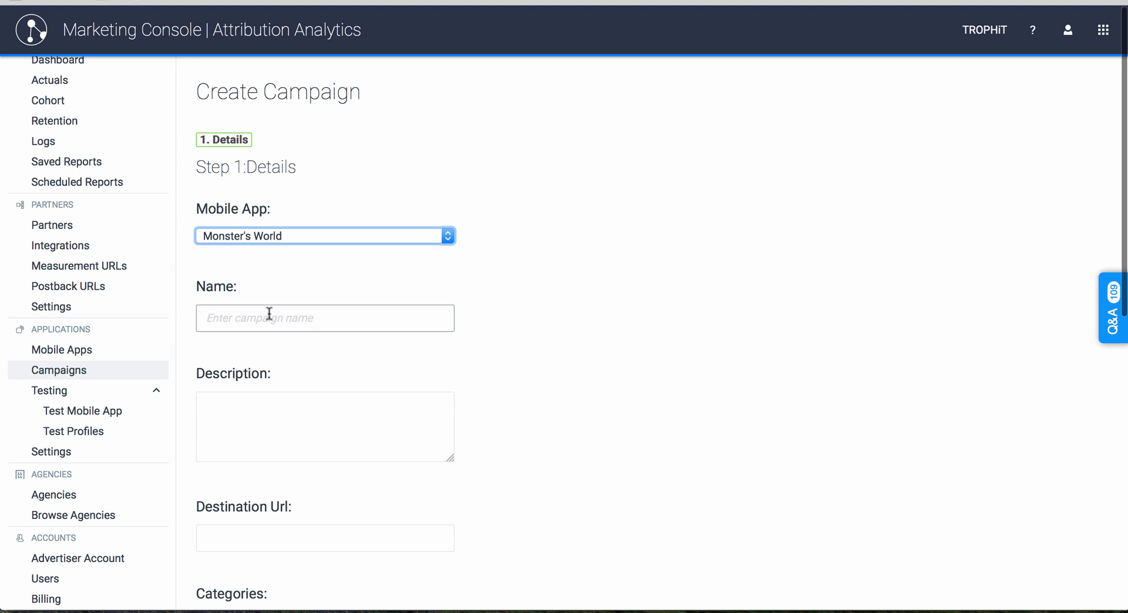
pyautogui.click(269, 313)
pyautogui.rightClick(269, 313)
pyautogui.click(295, 373)
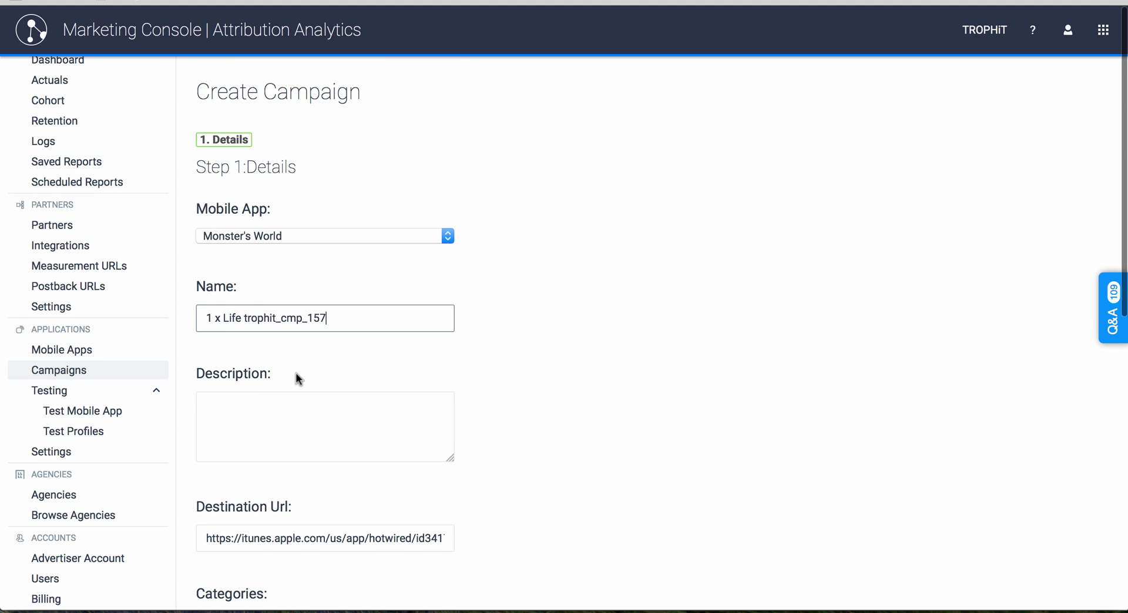
pyautogui.scroll(-10, 295, 374)
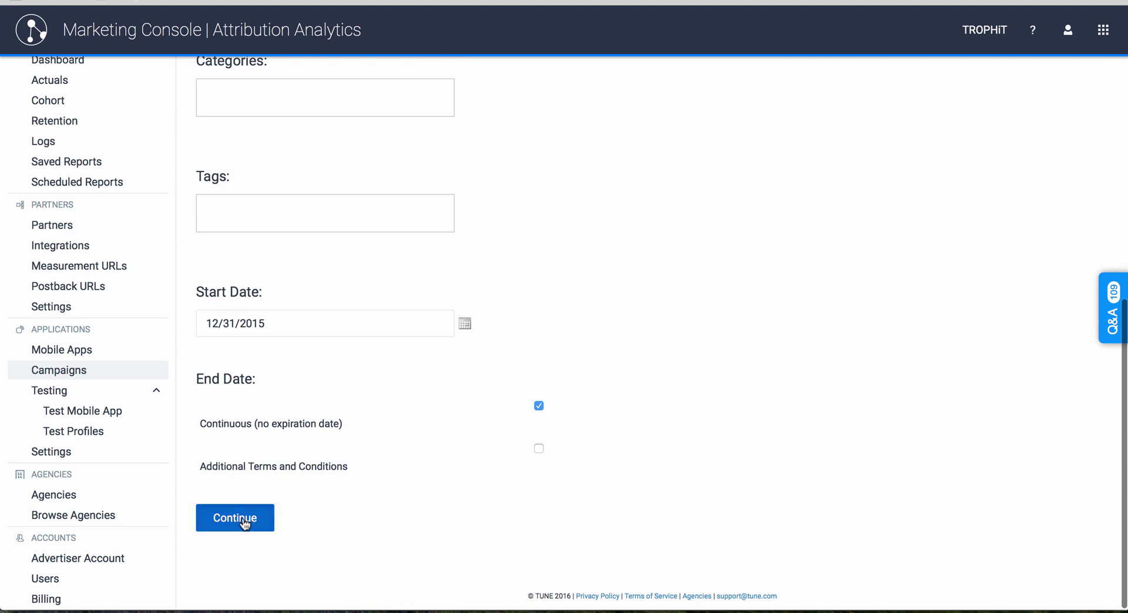
pyautogui.click(245, 523)
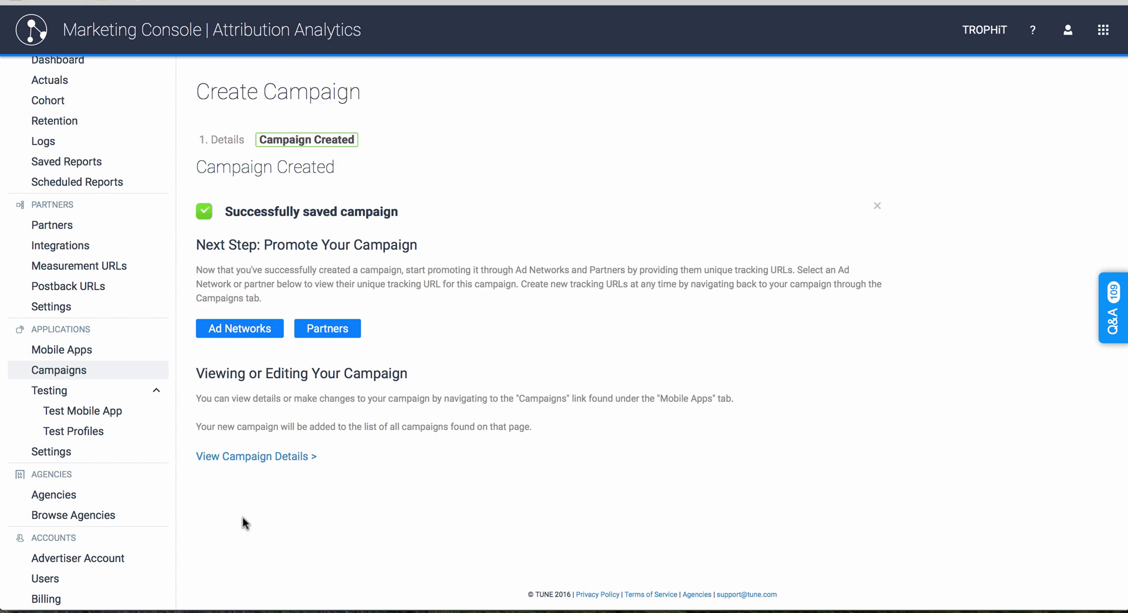
# Start a new measurement URL for the Monster's World mobile app with self as the partner.
pyautogui.click(91, 268)
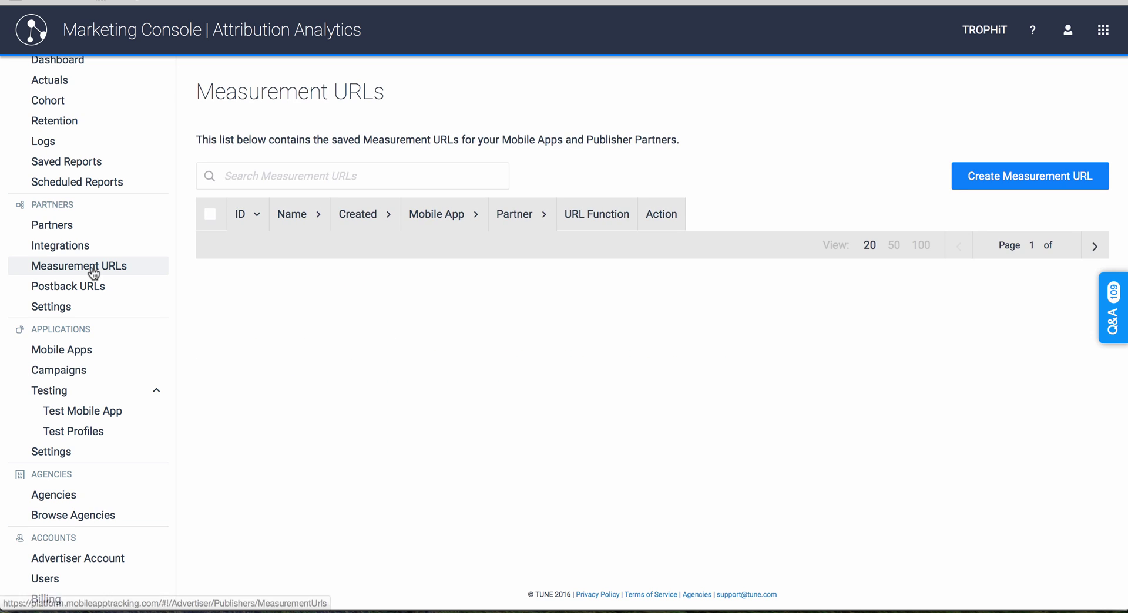
pyautogui.click(1014, 174)
pyautogui.click(561, 163)
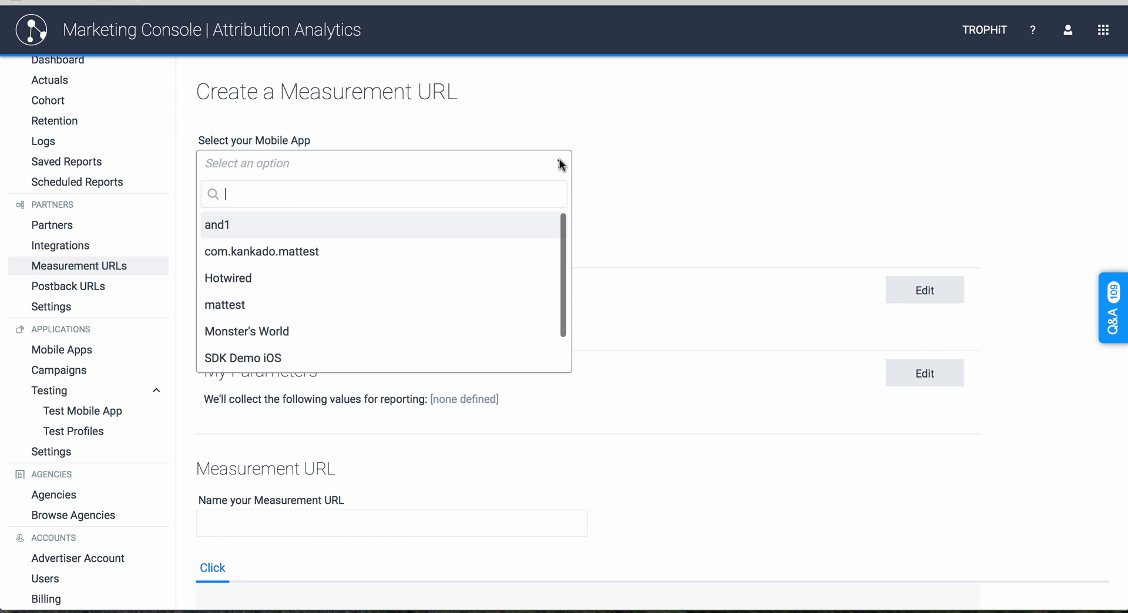
pyautogui.click(276, 332)
pyautogui.click(290, 232)
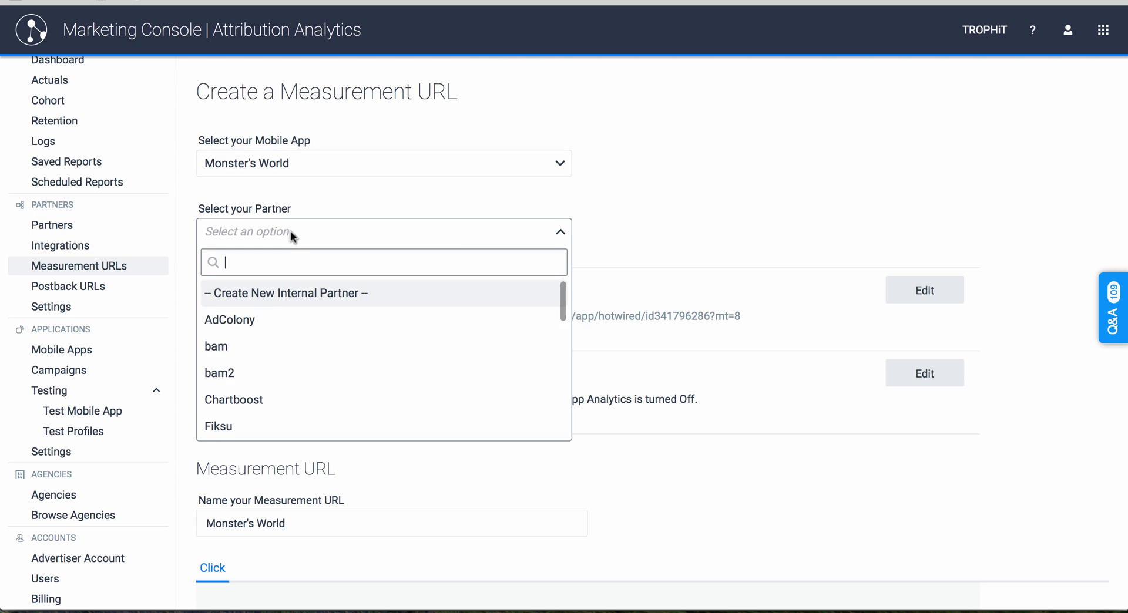
pyautogui.write('self')
pyautogui.click(214, 292)
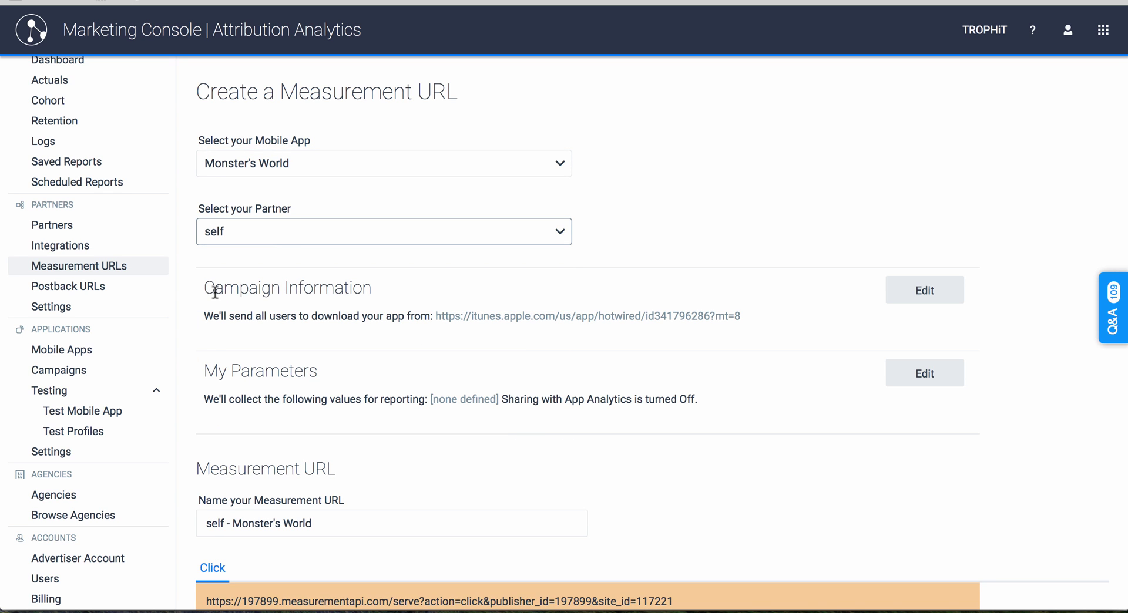
# Set the measurement URL's campaign to "1 x Life trophit_cmp_157".
pyautogui.click(923, 290)
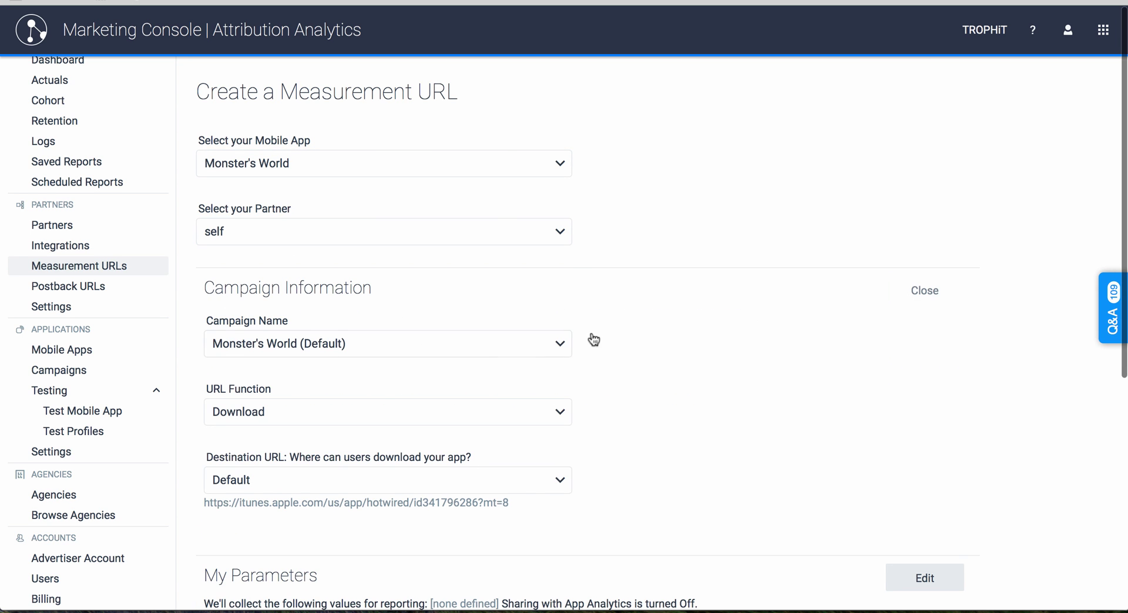
pyautogui.click(381, 348)
pyautogui.click(317, 405)
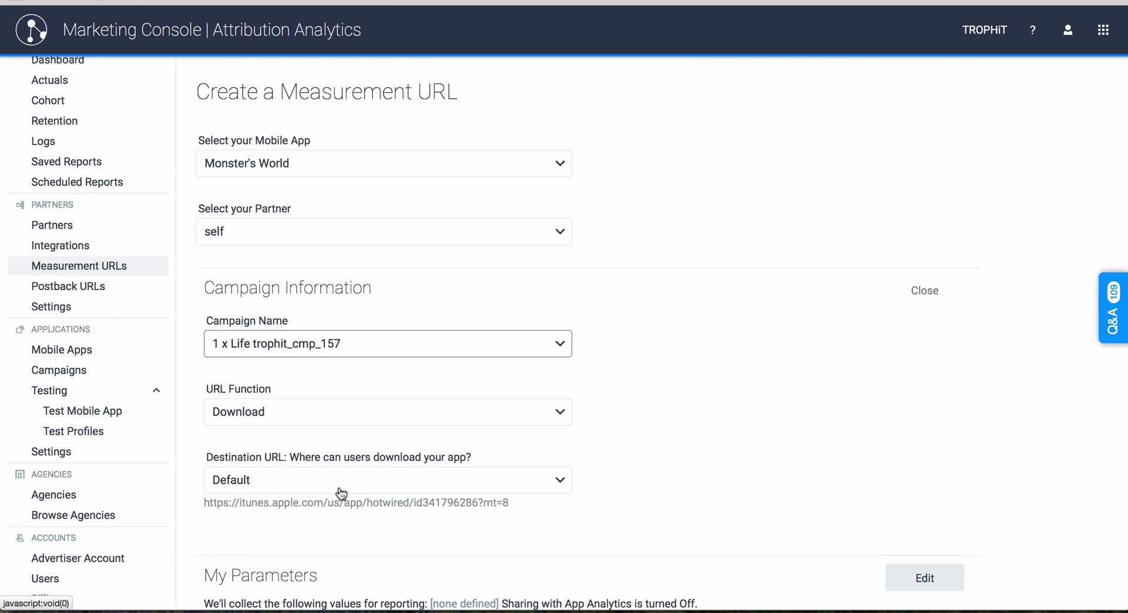
# Copy the generated click measurement URL for the campaign.
pyautogui.scroll(-3, 338, 488)
pyautogui.scroll(-3, 339, 491)
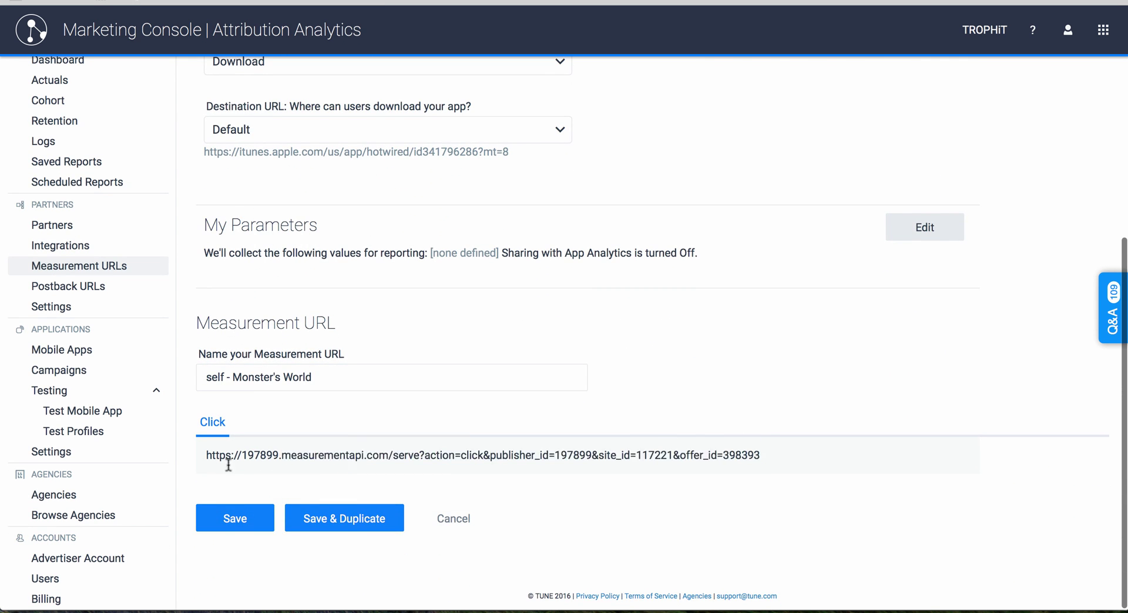
pyautogui.tripleClick(207, 460)
pyautogui.rightClick(217, 460)
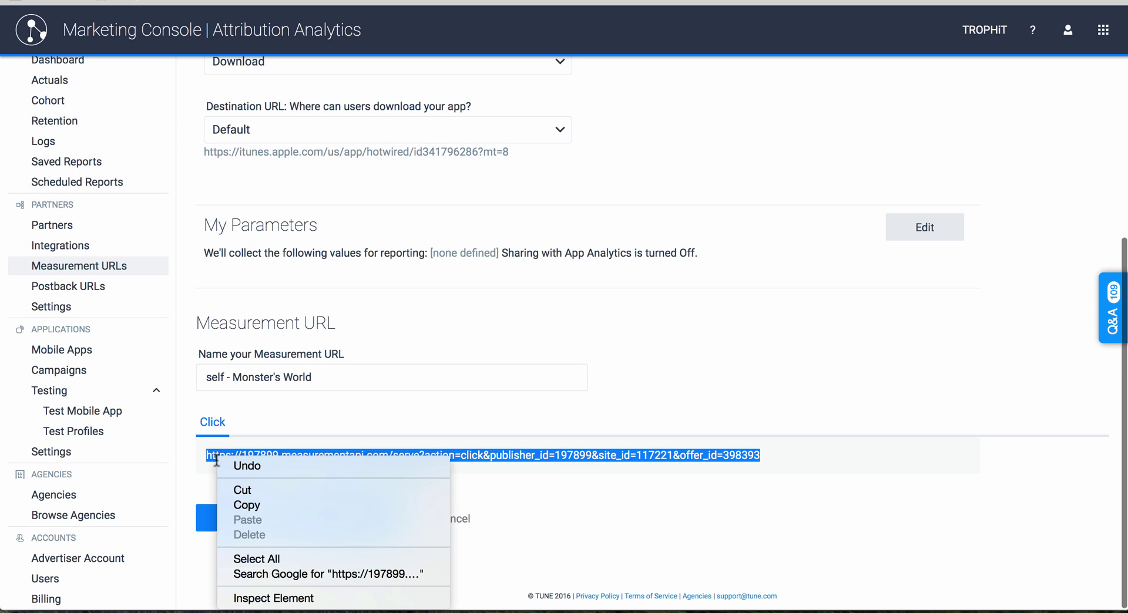
pyautogui.click(256, 506)
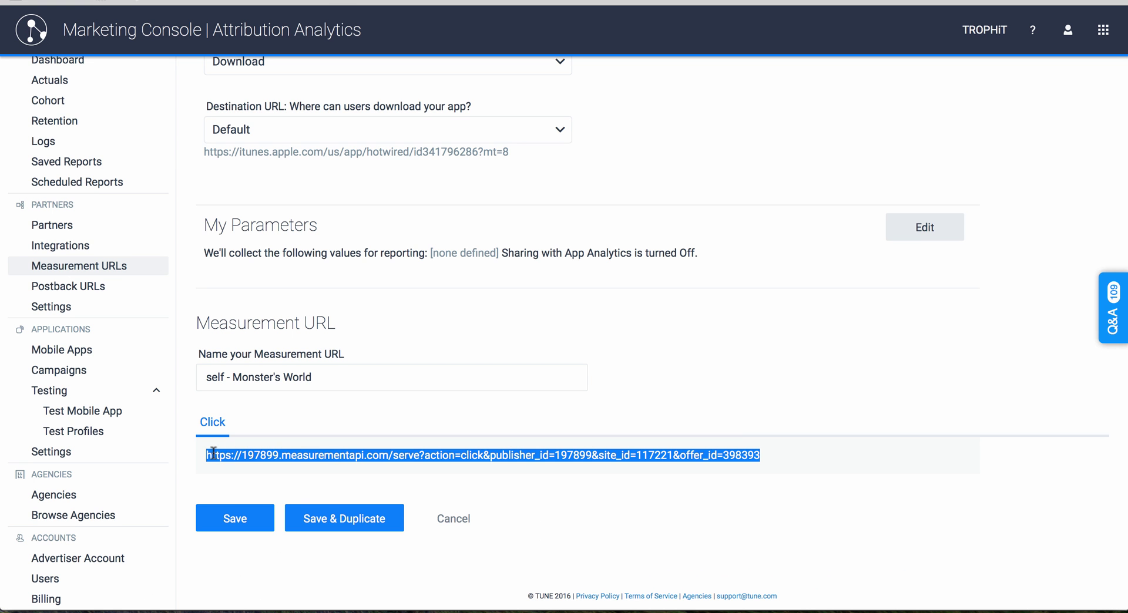
# Show the TUNE test profiles and copy the iOS IFA of the "ipod 5" profile.
pyautogui.click(81, 436)
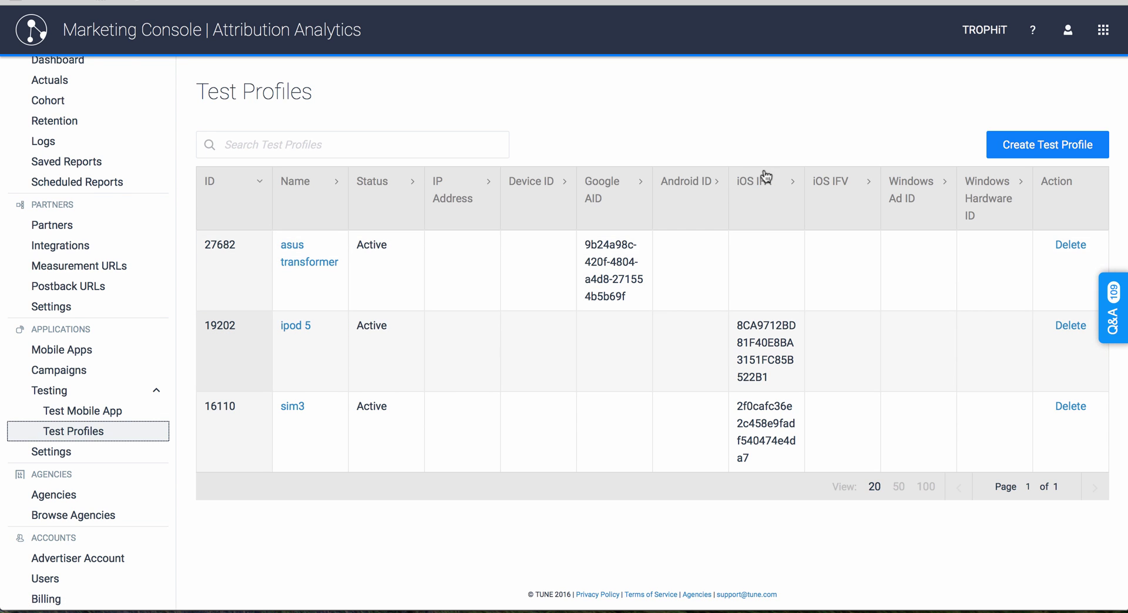
pyautogui.doubleClick(758, 325)
pyautogui.rightClick(758, 325)
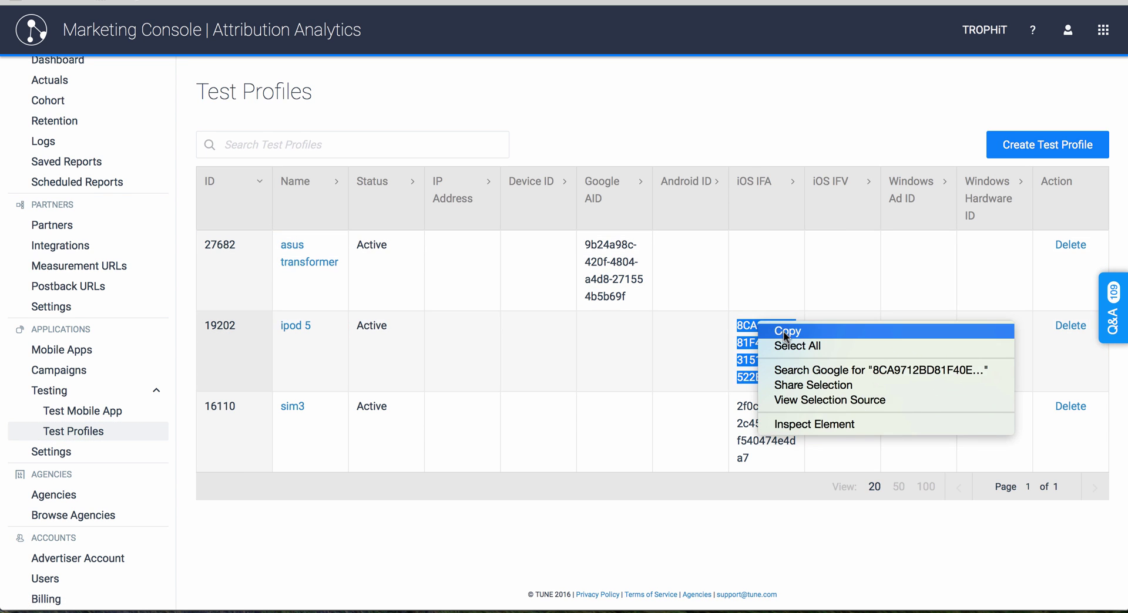
pyautogui.click(783, 331)
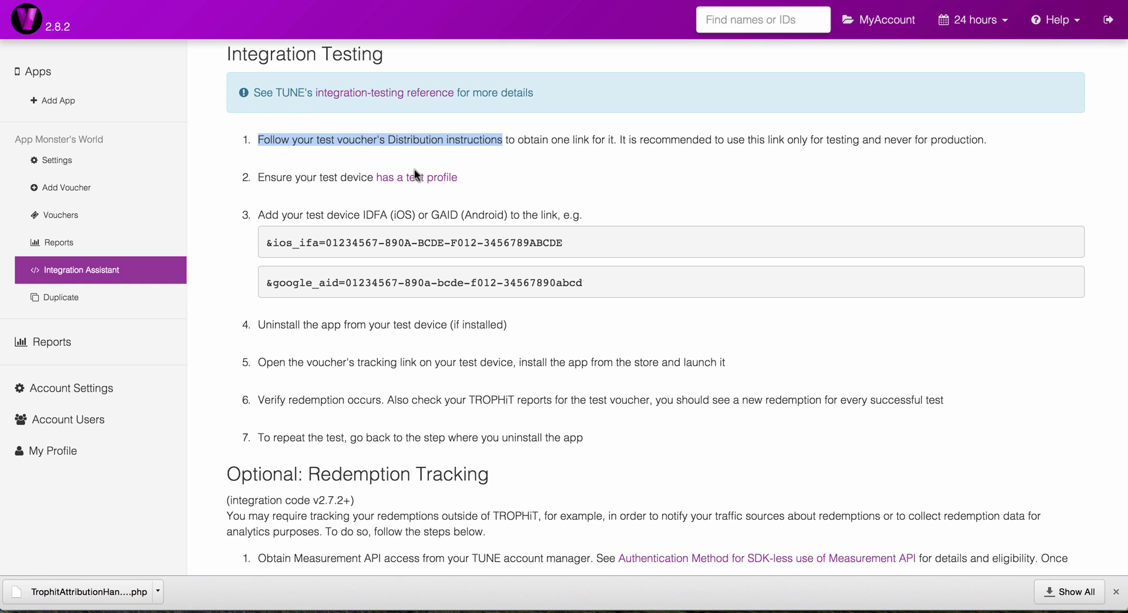
# Switch to TROPHiT's Integration Testing instructions and examine the ios_ifa and google_aid link parameters and the redemption verification step.
pyautogui.click(563, 247)
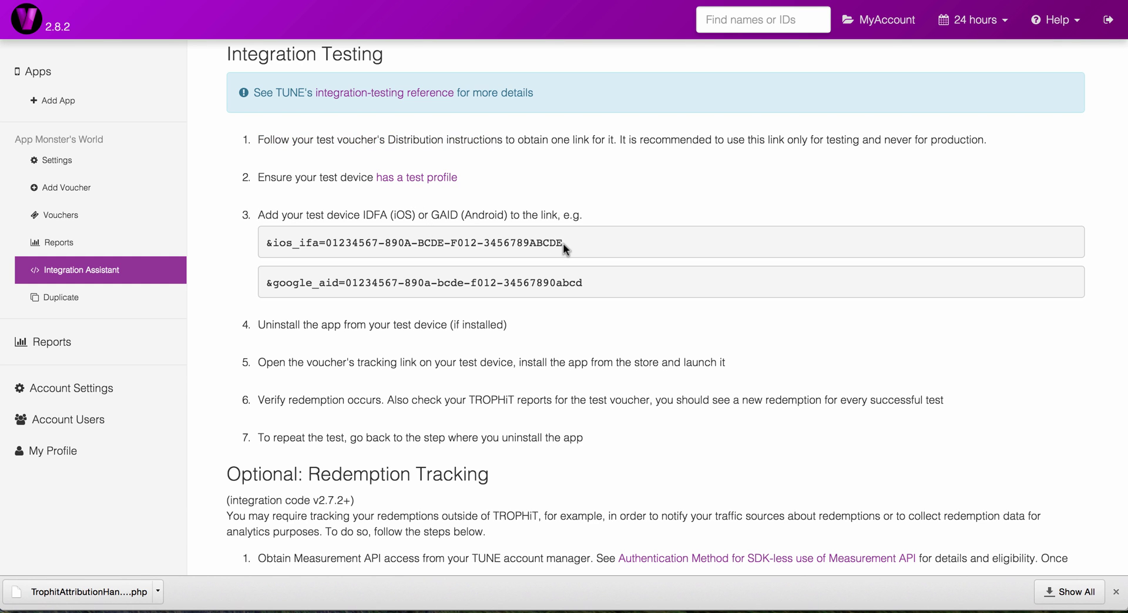
pyautogui.moveTo(563, 247); pyautogui.dragTo(262, 243)
pyautogui.click(586, 284)
pyautogui.moveTo(586, 285); pyautogui.dragTo(266, 286)
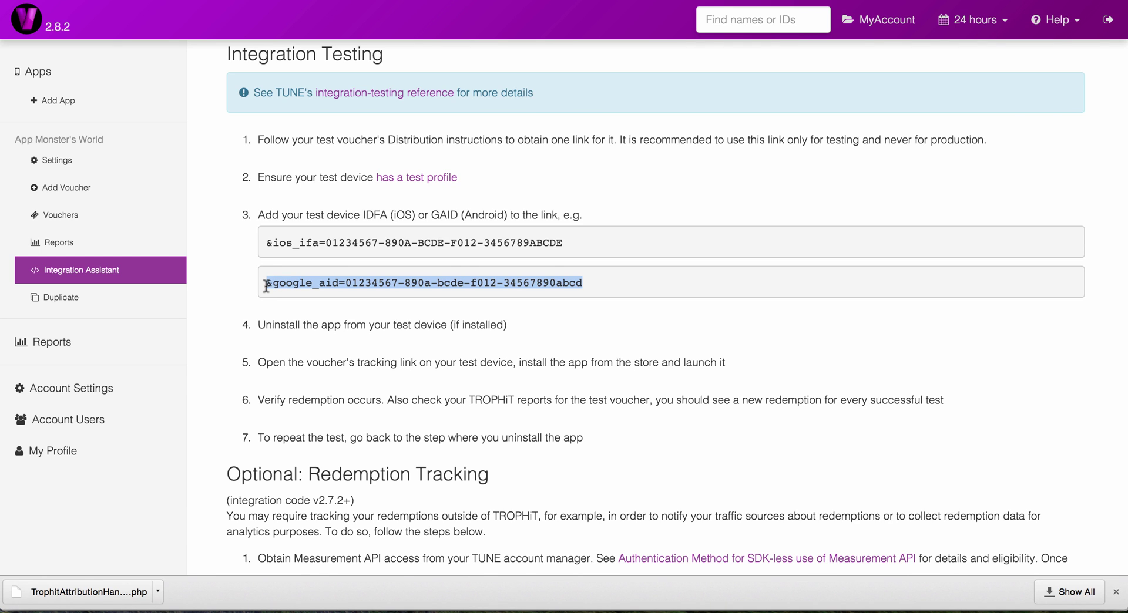
pyautogui.click(305, 324)
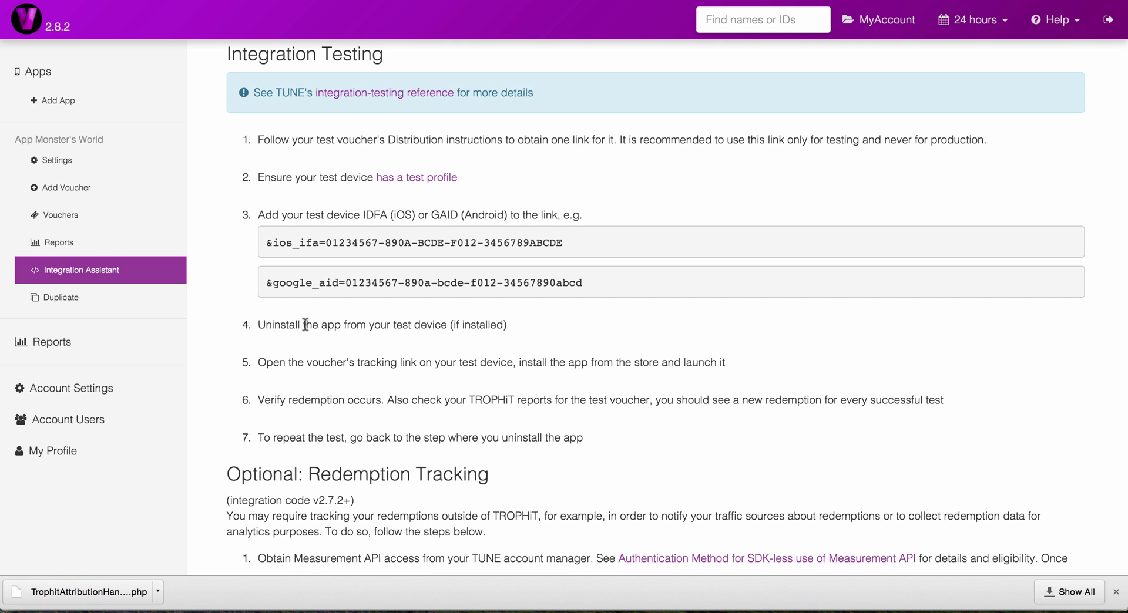
pyautogui.moveTo(381, 400); pyautogui.dragTo(256, 400)
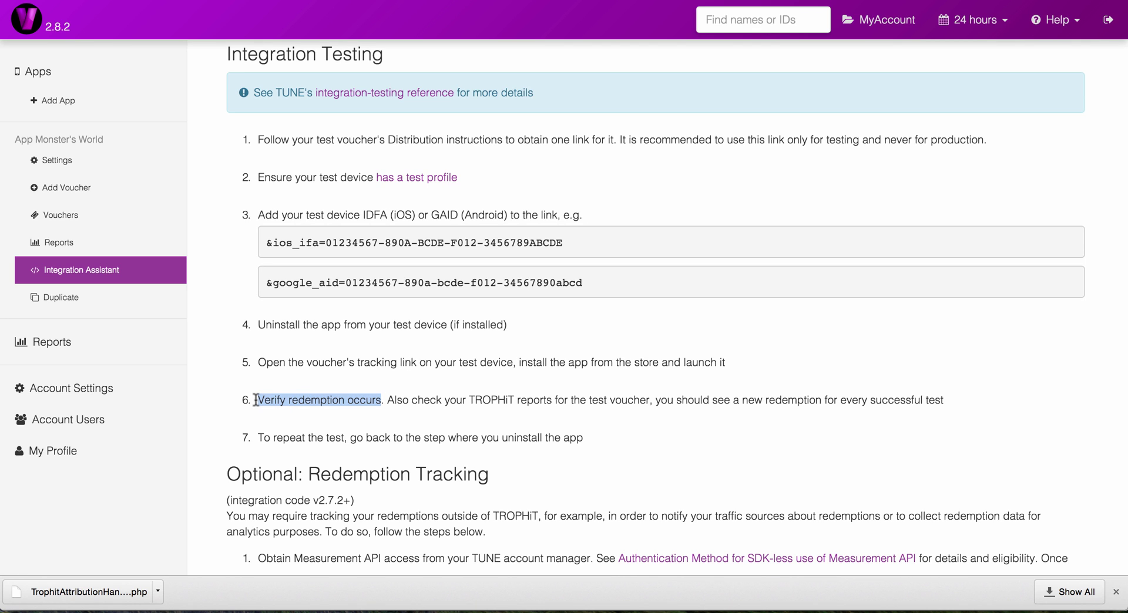
pyautogui.click(287, 401)
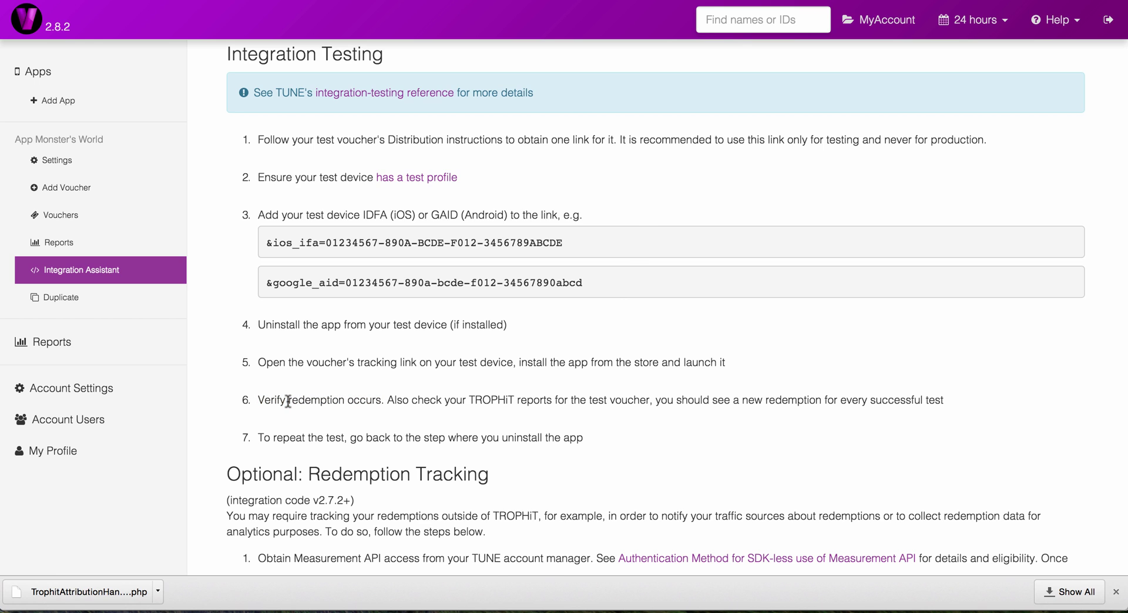